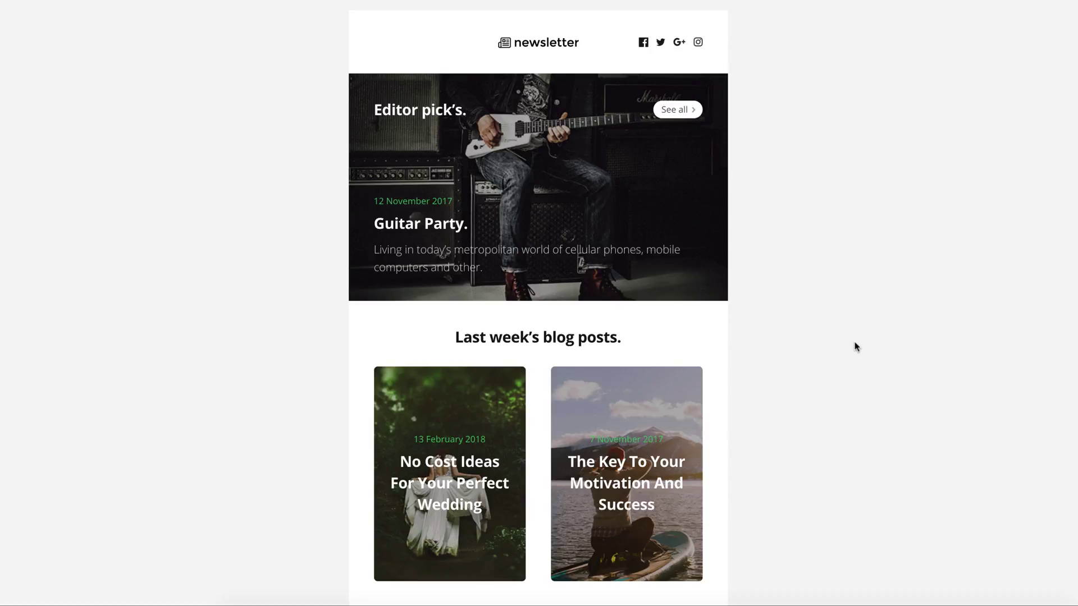
Scroll the Postcards newsletter in Chrome down to the dark footer with address and Unsubscribe link
{"action": "scroll", "coordinate": [856, 347], "scroll_direction": "down", "scroll_amount": 2}
{"action": "scroll", "coordinate": [856, 347], "scroll_direction": "down", "scroll_amount": 2}
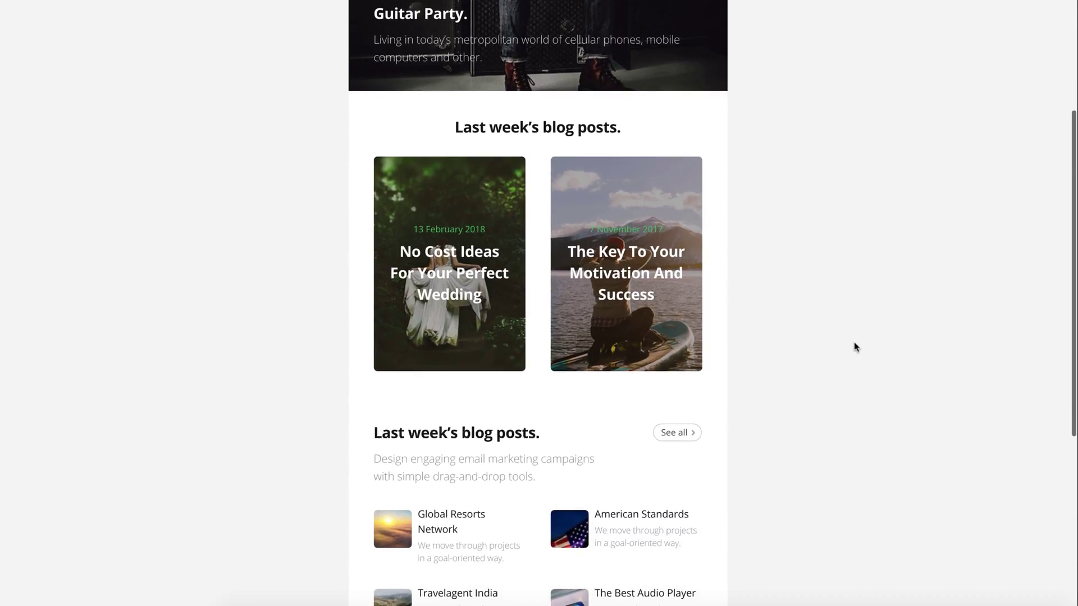
{"action": "scroll", "coordinate": [855, 346], "scroll_direction": "down", "scroll_amount": 2}
{"action": "scroll", "coordinate": [855, 346], "scroll_direction": "down", "scroll_amount": 2}
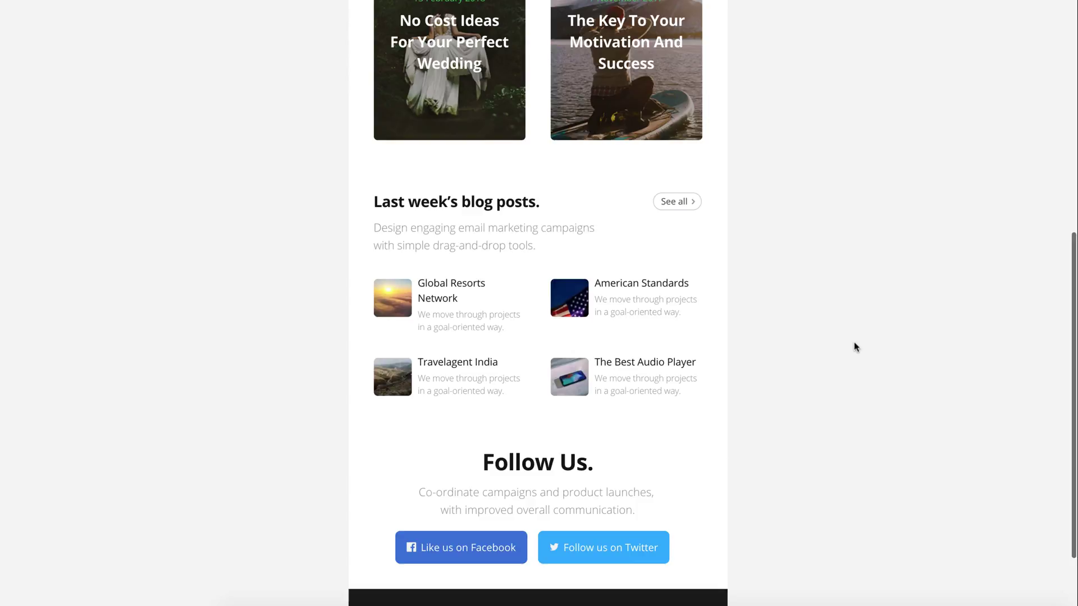
{"action": "scroll", "coordinate": [855, 346], "scroll_direction": "down", "scroll_amount": 1}
{"action": "scroll", "coordinate": [855, 346], "scroll_direction": "down", "scroll_amount": 1}
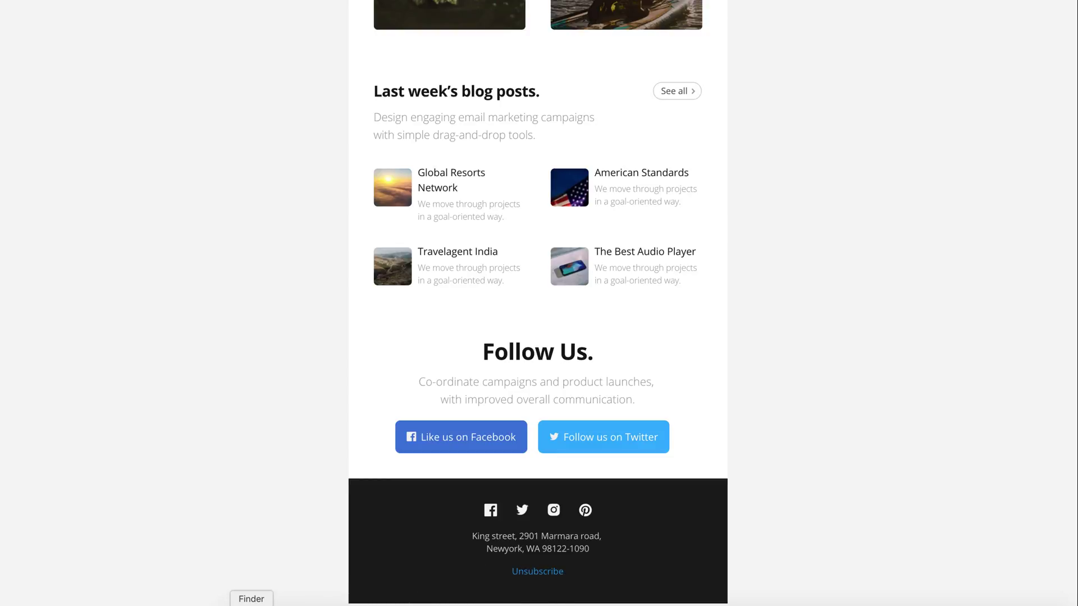
Open the Postcards project's index.html in Sublime Text
{"action": "left_click", "coordinate": [251, 604]}
{"action": "left_click", "coordinate": [337, 222]}
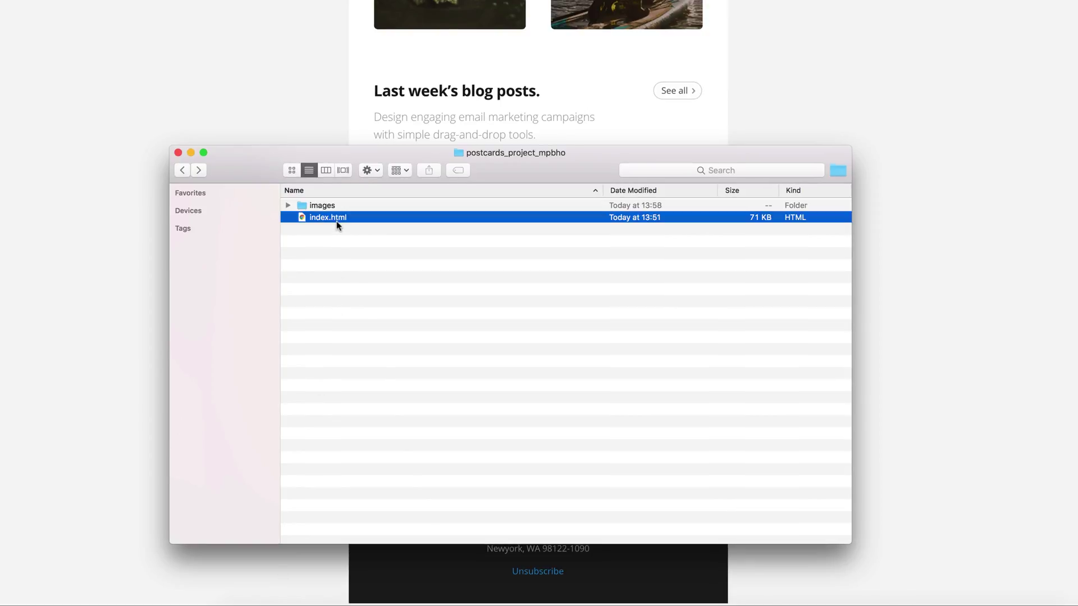
{"action": "right_click", "coordinate": [338, 224]}
{"action": "mouse_move", "coordinate": [371, 236]}
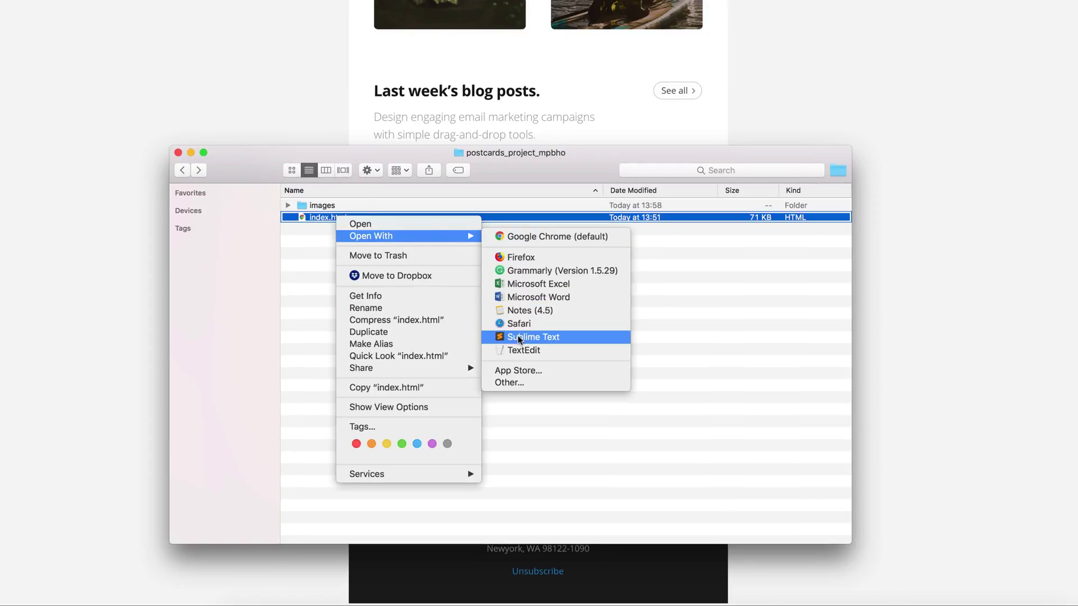
{"action": "left_click", "coordinate": [518, 337]}
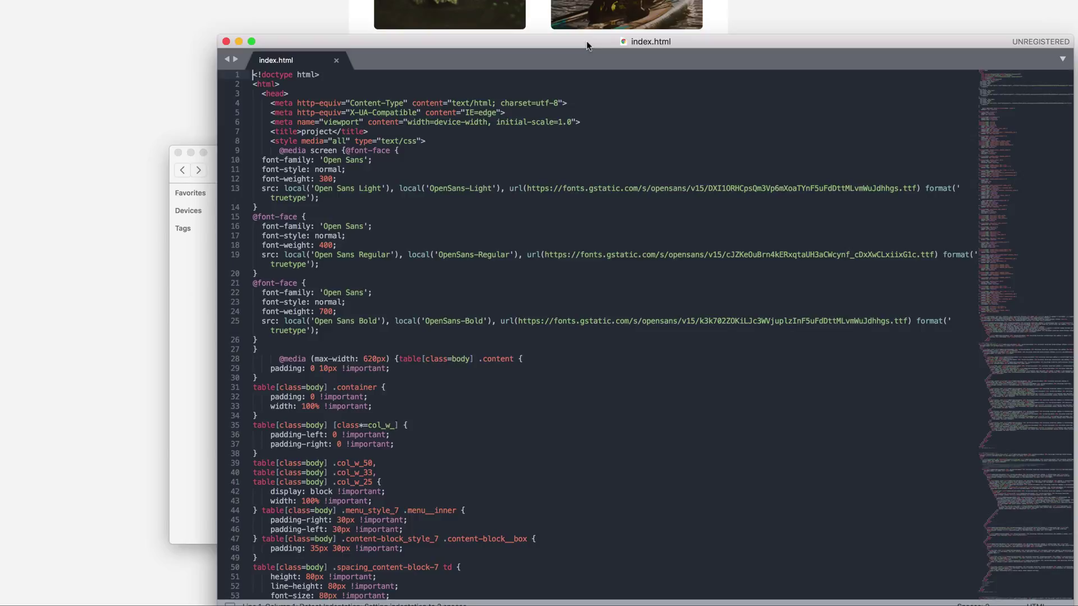
{"action": "left_click_drag", "start_coordinate": [586, 44], "coordinate": [470, 23]}
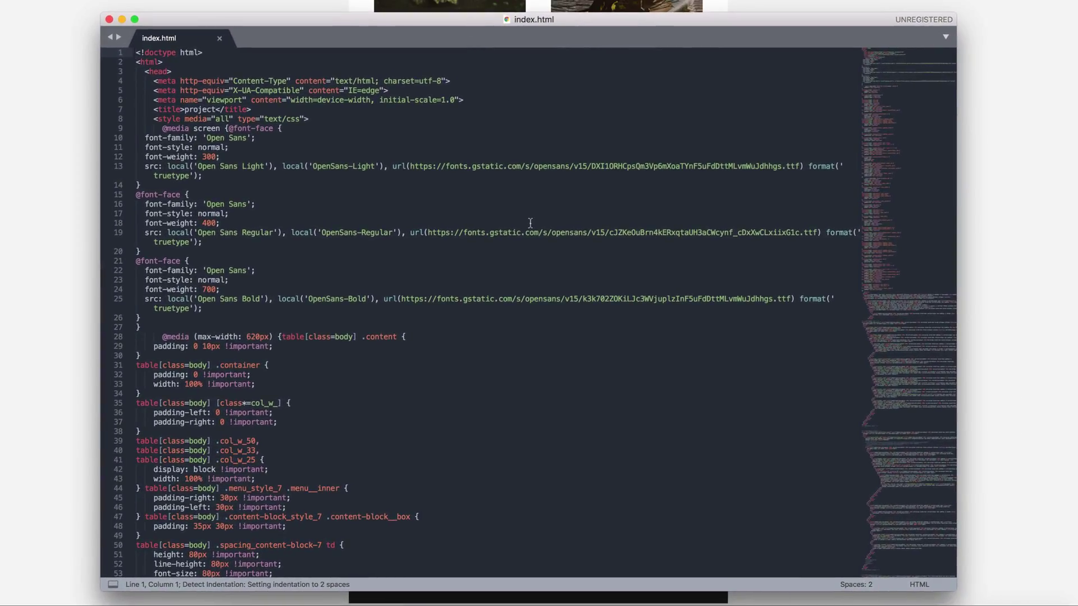
Find and select the footer's Unsubscribe link code, then return to the Mailchimp merge tag reference
{"action": "scroll", "coordinate": [530, 223], "scroll_direction": "down", "scroll_amount": 10}
{"action": "left_click_drag", "start_coordinate": [892, 113], "coordinate": [911, 551]}
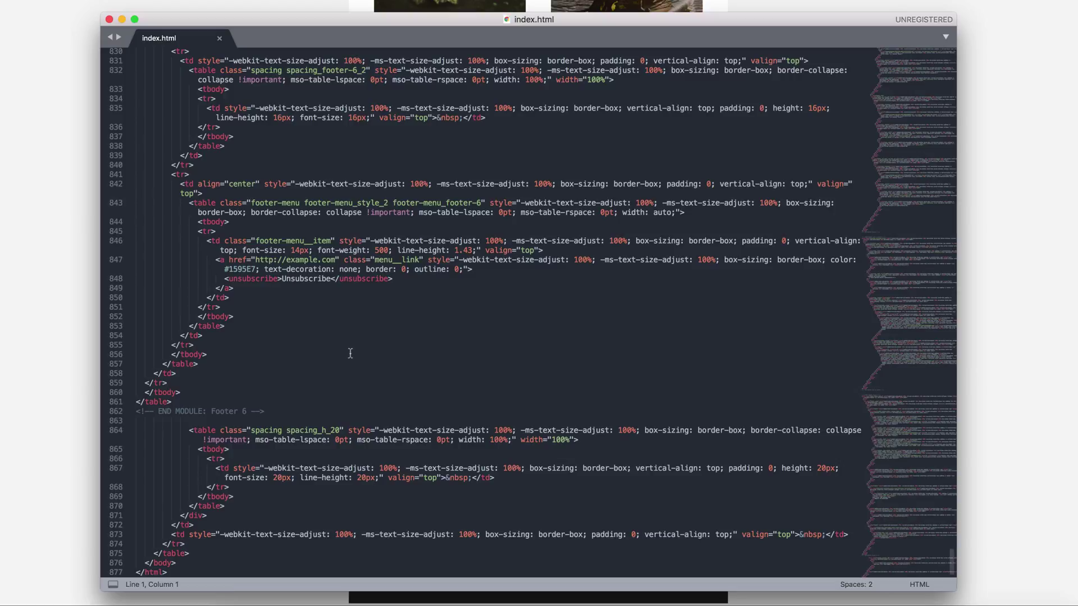
{"action": "scroll", "coordinate": [315, 365], "scroll_direction": "up", "scroll_amount": 1}
{"action": "scroll", "coordinate": [269, 378], "scroll_direction": "up", "scroll_amount": 5}
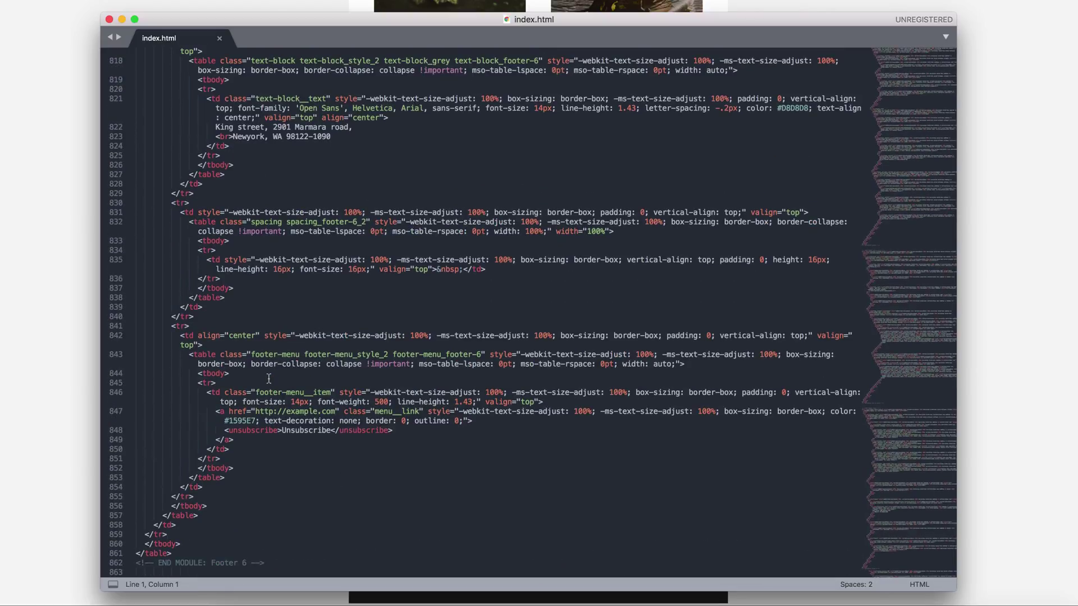
{"action": "mouse_move", "coordinate": [282, 431]}
{"action": "left_mouse_down"}
{"action": "mouse_move", "coordinate": [330, 428]}
{"action": "mouse_move", "coordinate": [255, 411]}
{"action": "left_mouse_up"}
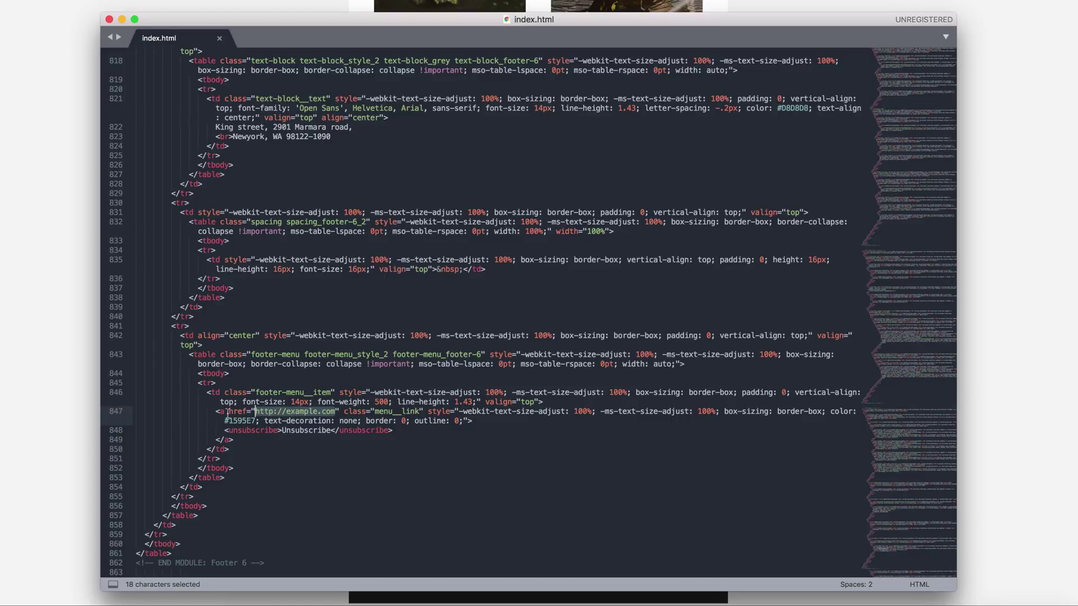
{"action": "left_click", "coordinate": [79, 391]}
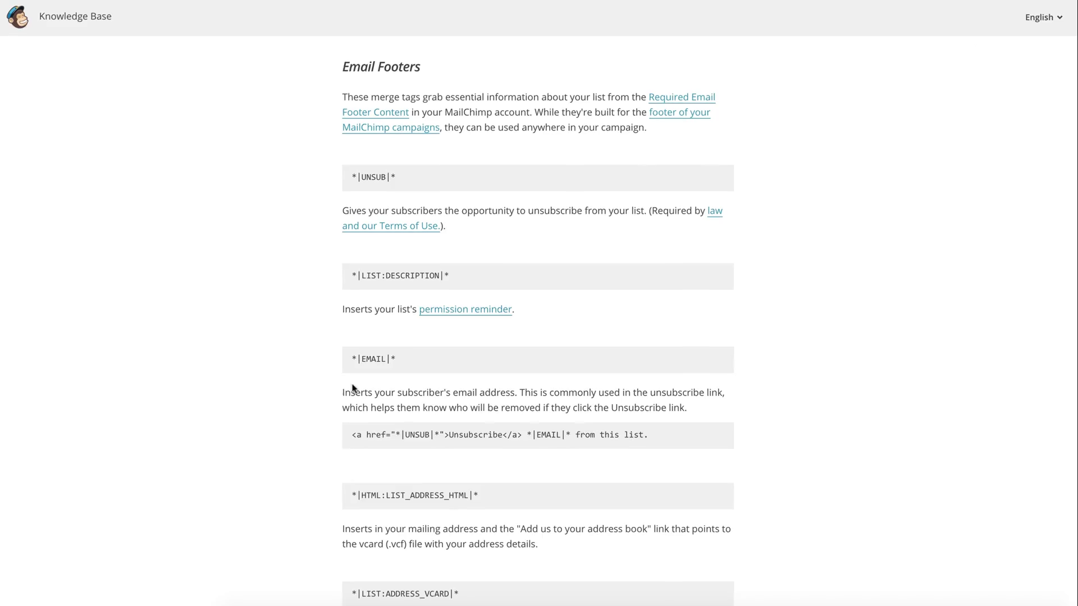
{"action": "left_click_drag", "start_coordinate": [400, 177], "coordinate": [352, 177]}
{"action": "key", "text": "super+c"}
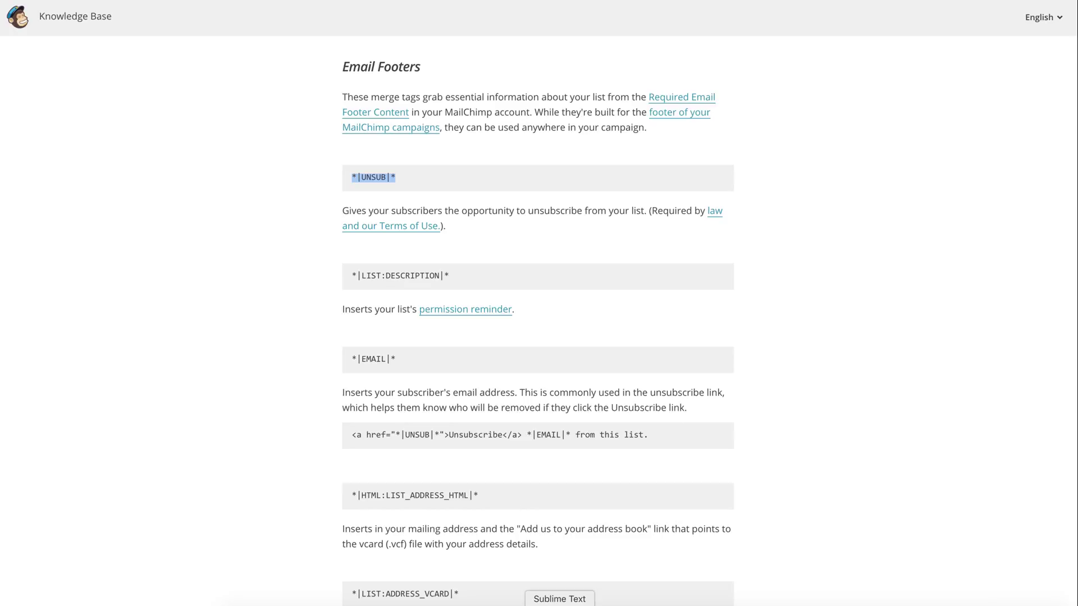
{"action": "left_click", "coordinate": [561, 602]}
{"action": "left_click_drag", "start_coordinate": [335, 411], "coordinate": [255, 412]}
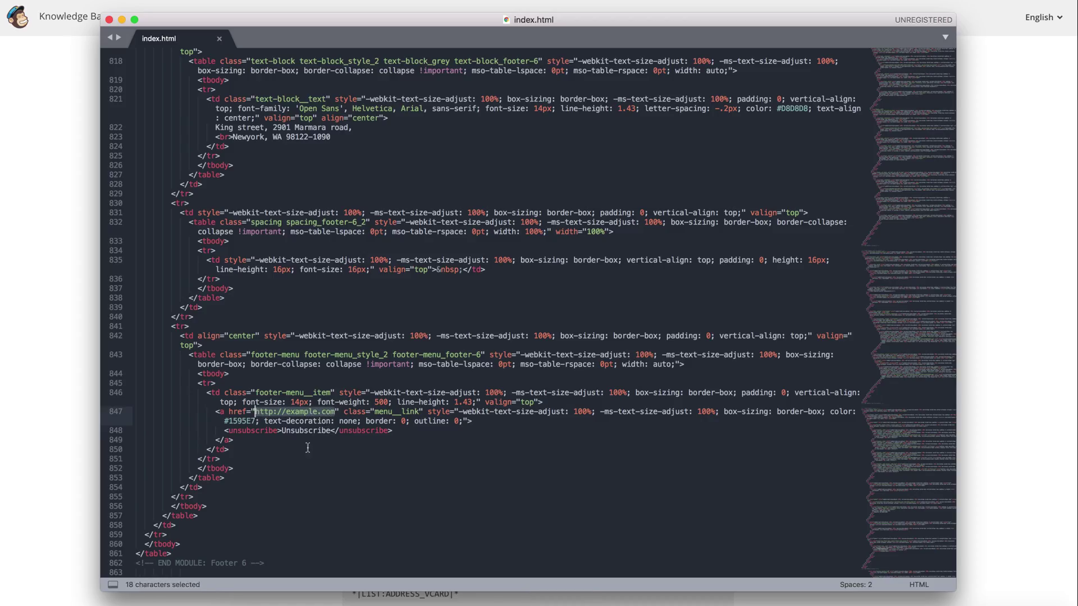
{"action": "key", "text": "super+v"}
{"action": "key", "text": "super+s"}
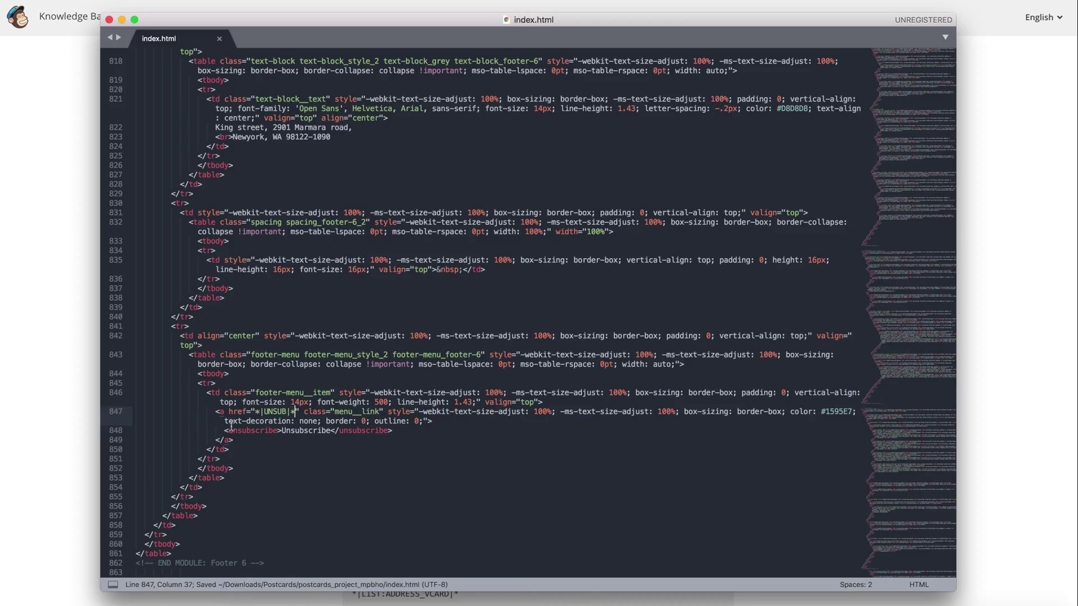
{"action": "left_click", "coordinate": [66, 404]}
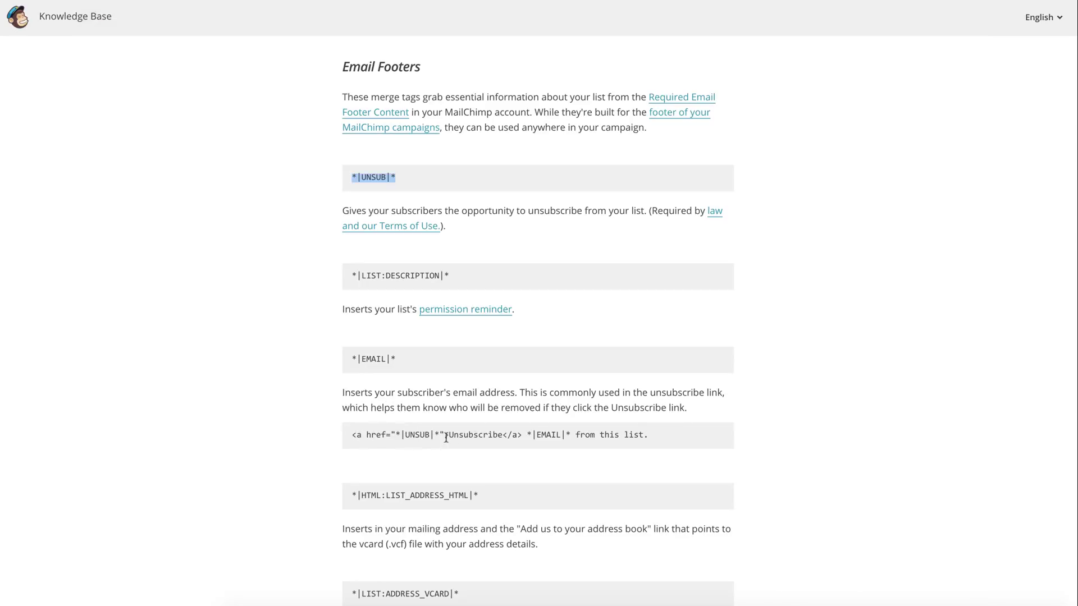
{"action": "key", "text": "super+Tab"}
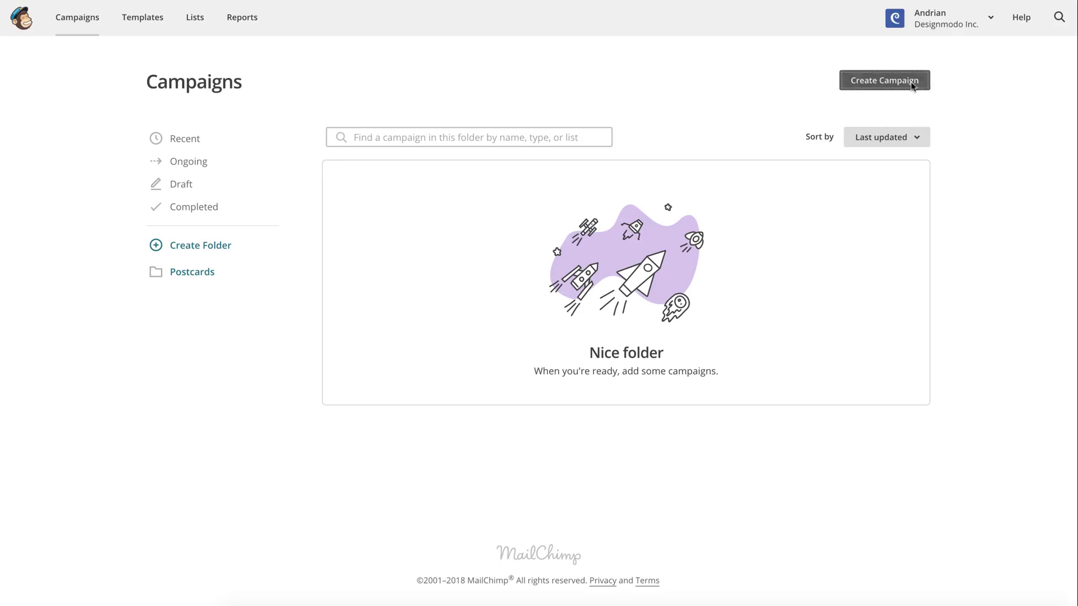
Create a new email campaign named 'Tutorial Postcards'
{"action": "left_click", "coordinate": [910, 82]}
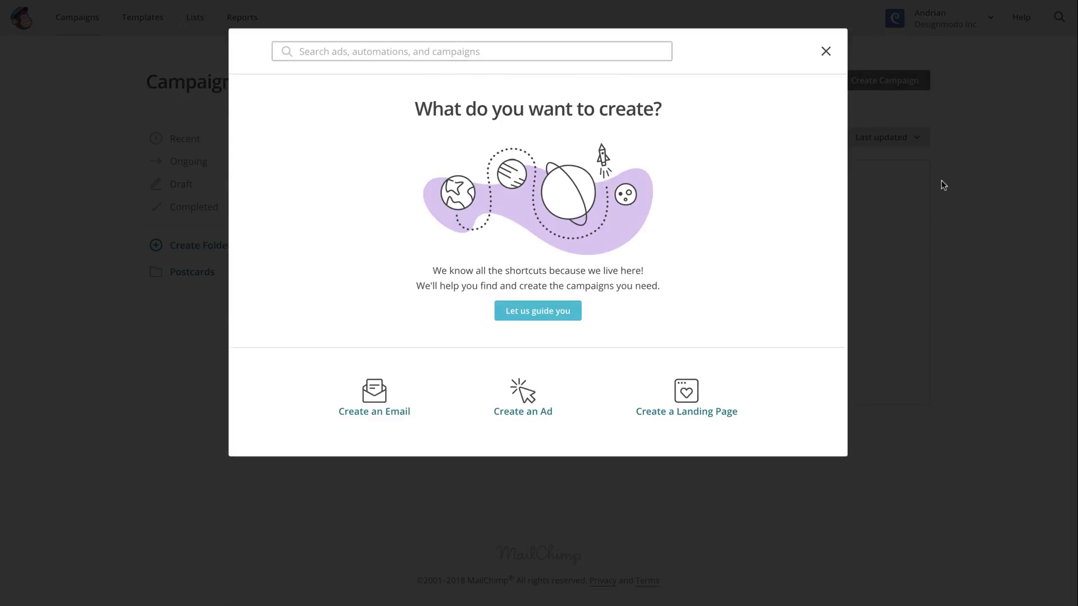
{"action": "left_click", "coordinate": [360, 411]}
{"action": "type", "text": "Tutorial Postcards"}
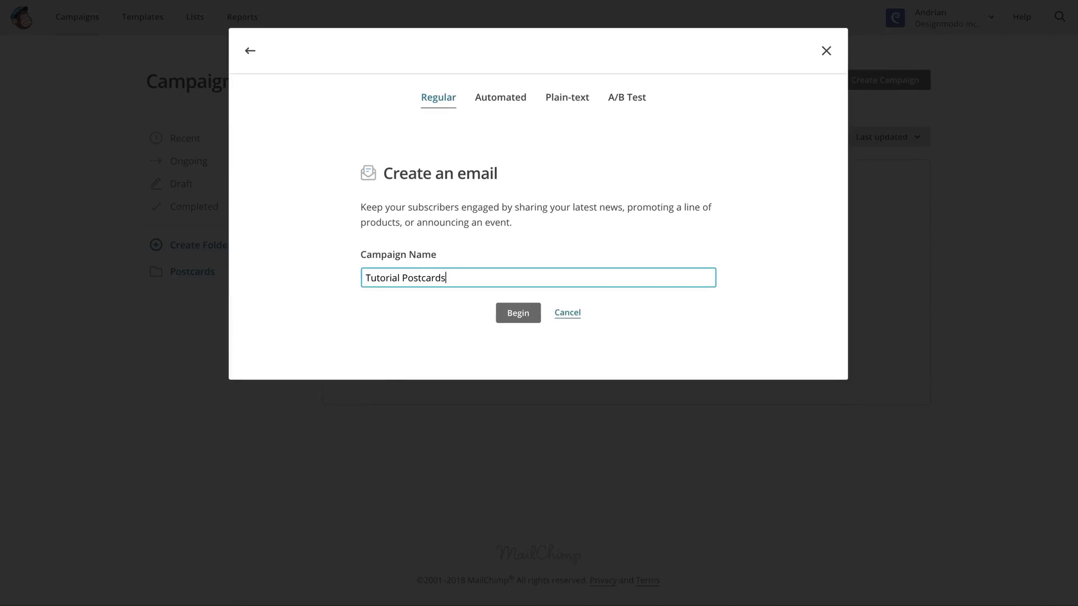
{"action": "left_click", "coordinate": [517, 312]}
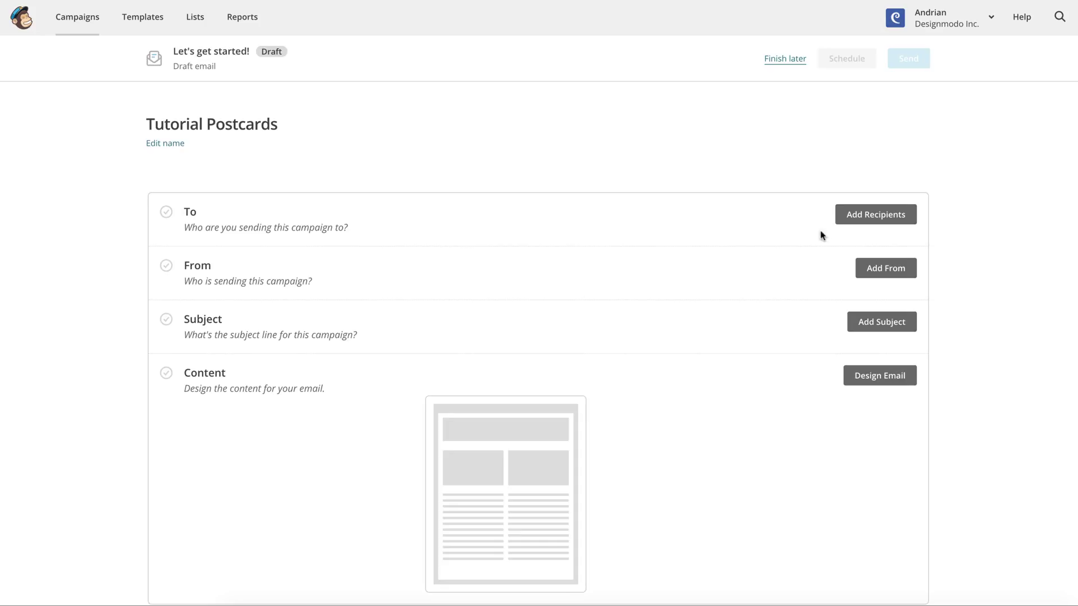
Set the recipients to Test List and save Designmodo as the sender
{"action": "left_click", "coordinate": [843, 217]}
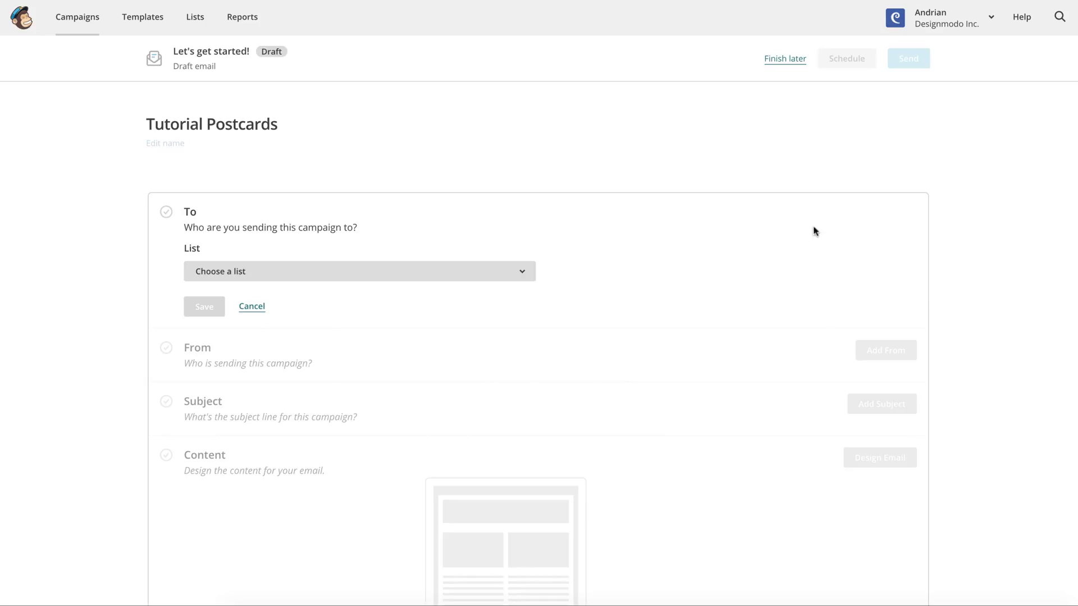
{"action": "left_click", "coordinate": [474, 272]}
{"action": "left_click", "coordinate": [415, 328]}
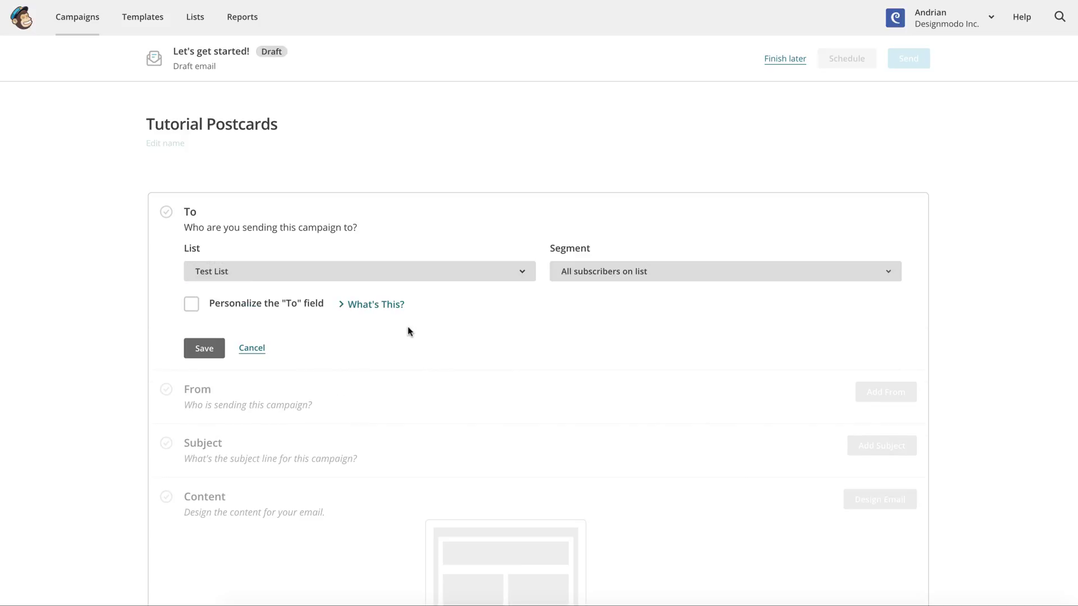
{"action": "left_click", "coordinate": [223, 348]}
{"action": "left_click", "coordinate": [894, 305]}
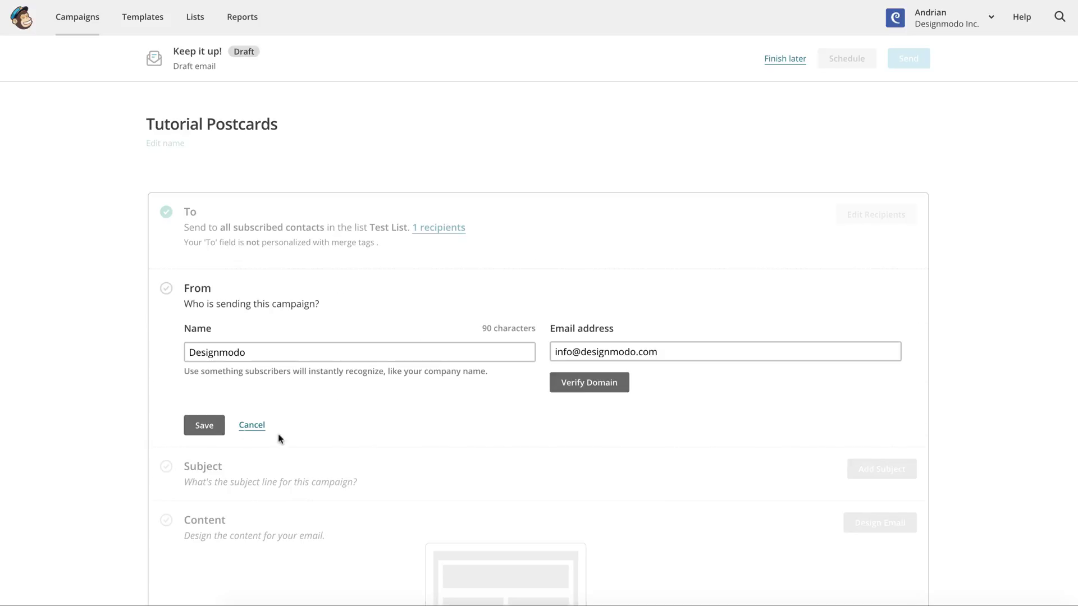
{"action": "left_click", "coordinate": [207, 427]}
Set the subject line to 'Tutorial Postcards! 😍' with the heart-eyes emoji
{"action": "left_click", "coordinate": [882, 345]}
{"action": "type", "text": "Tutorial Postcards"}
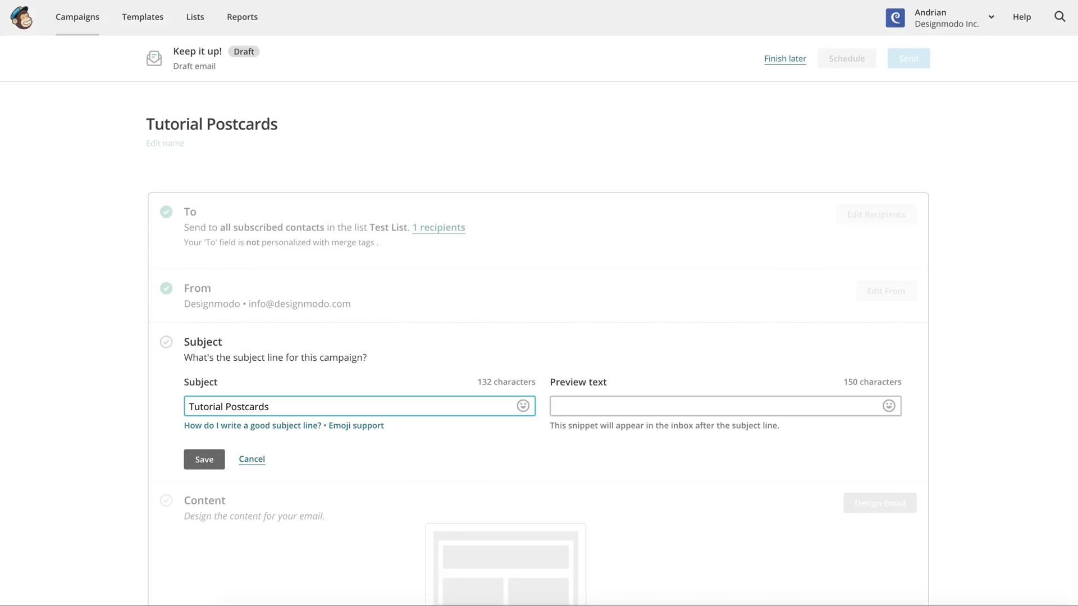
{"action": "type", "text": "!"}
{"action": "left_click", "coordinate": [522, 407]}
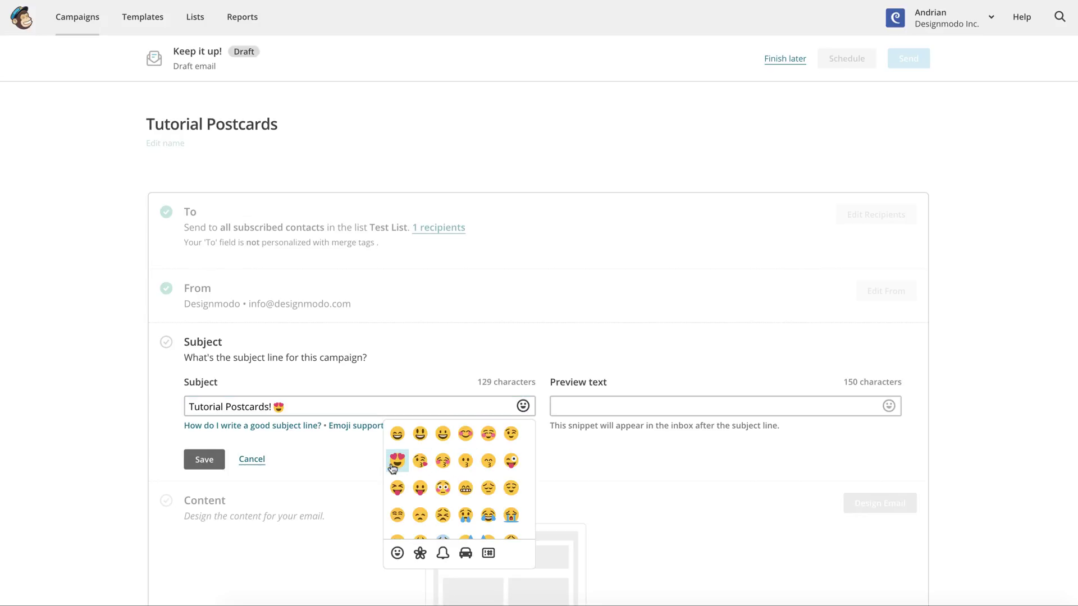
{"action": "left_click", "coordinate": [331, 468]}
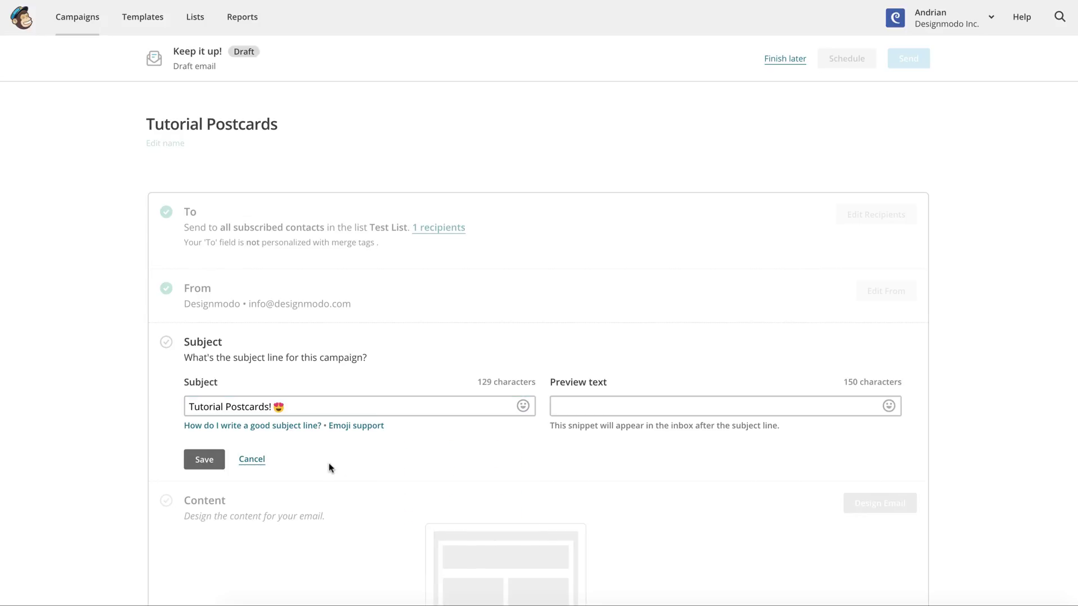
{"action": "left_click", "coordinate": [210, 459]}
{"action": "scroll", "coordinate": [367, 456], "scroll_direction": "down", "scroll_amount": 2}
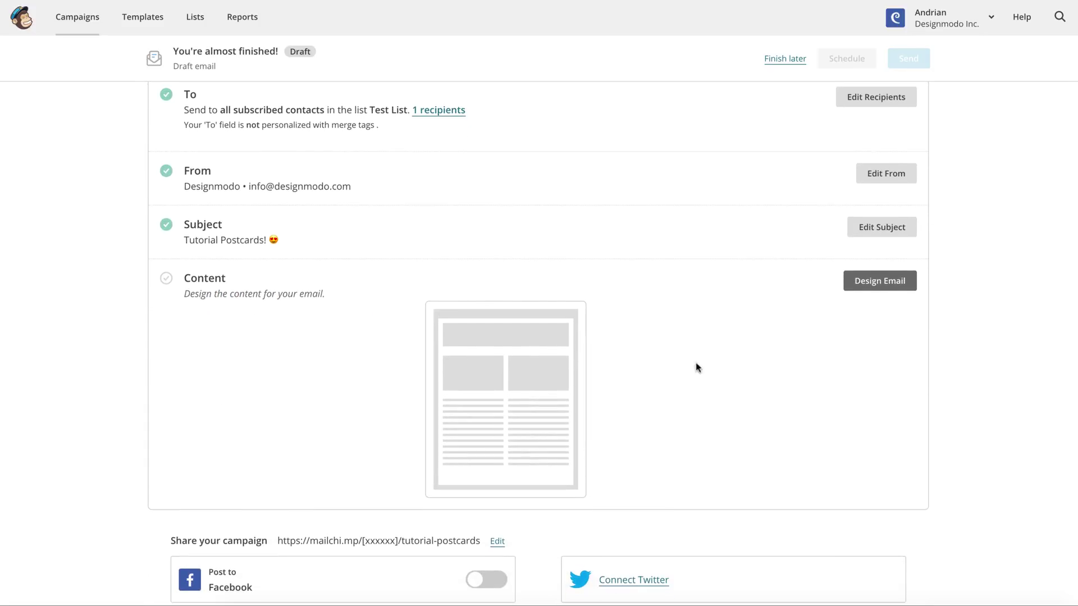
Choose Code your own > Import from zip for the campaign design
{"action": "left_click", "coordinate": [881, 281]}
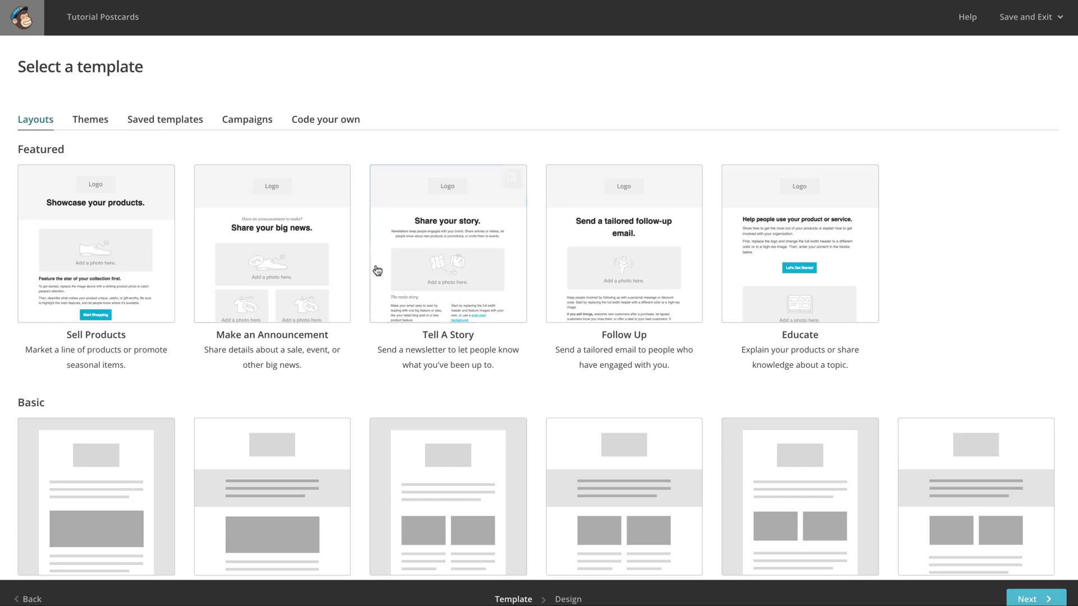
{"action": "left_click", "coordinate": [348, 125]}
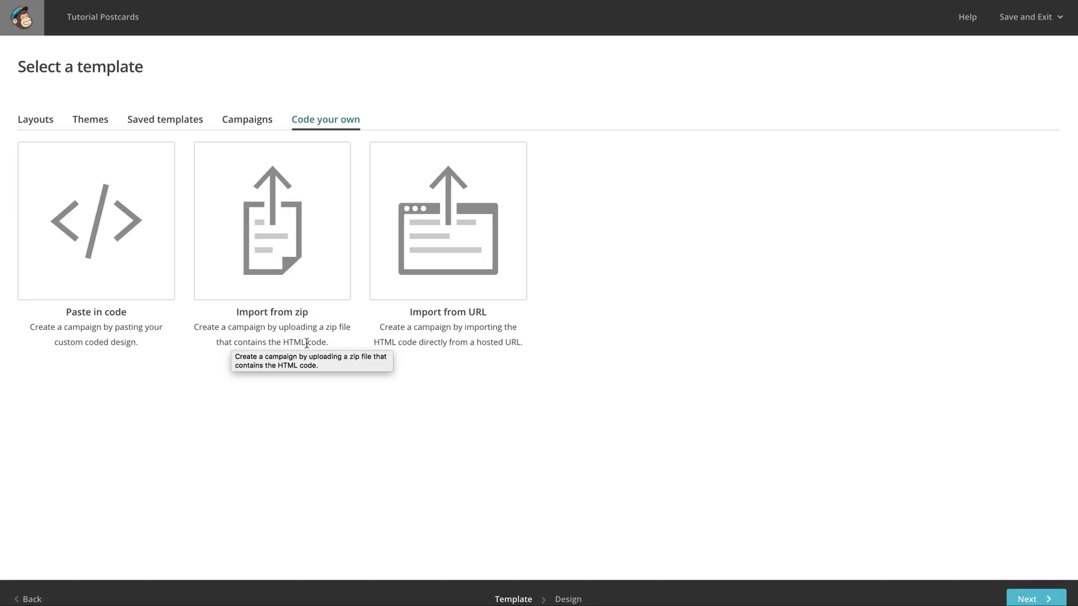
{"action": "left_click", "coordinate": [269, 599]}
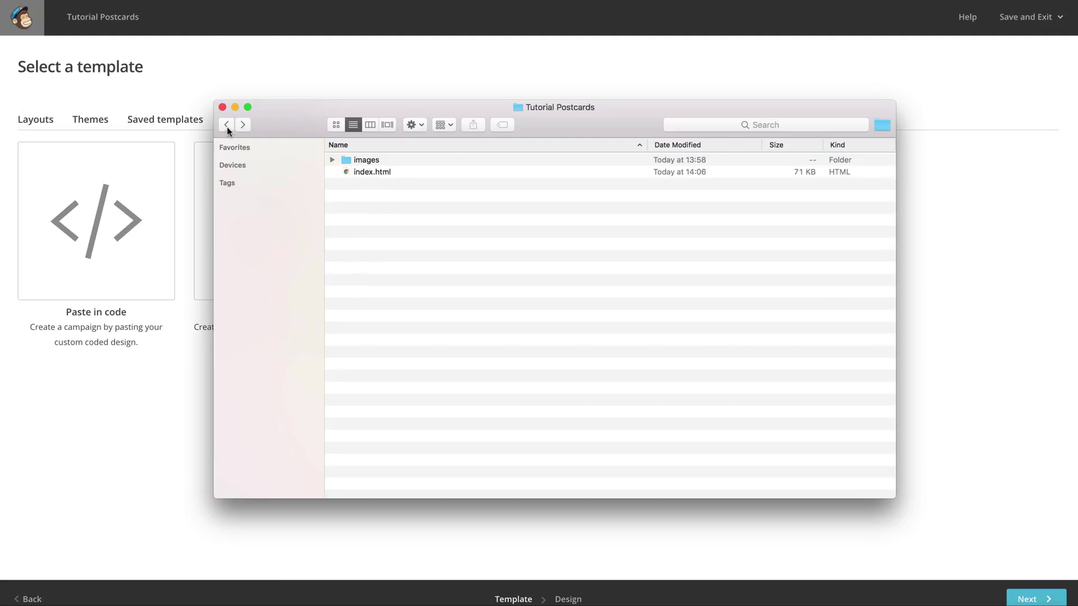
Compress the Tutorial Postcards folder into Tutorial Postcards.zip and begin the zip import
{"action": "left_click", "coordinate": [340, 172]}
{"action": "right_click", "coordinate": [365, 172]}
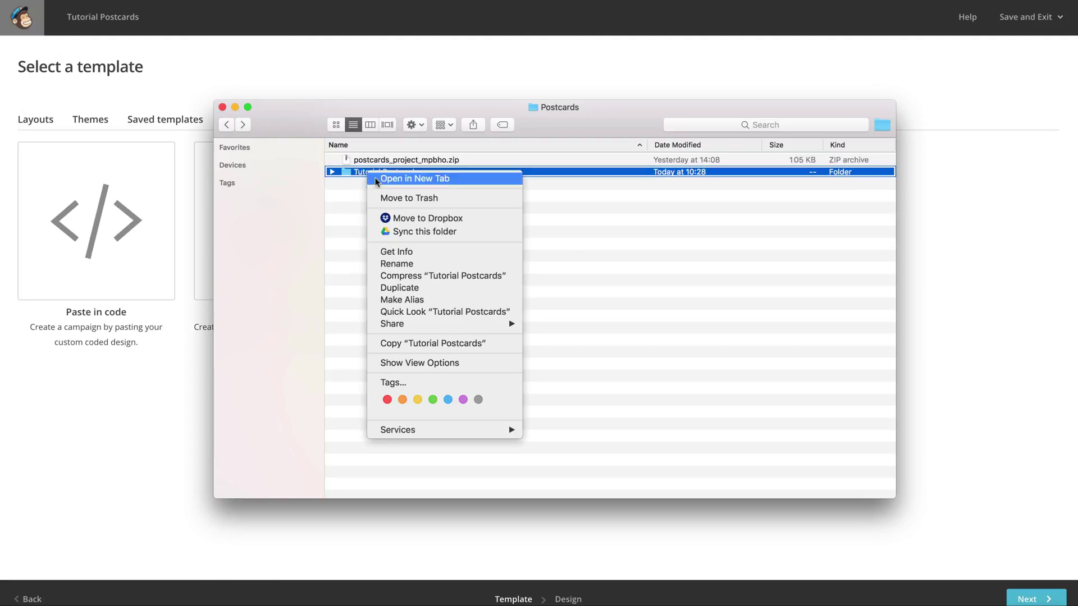
{"action": "left_click", "coordinate": [406, 275]}
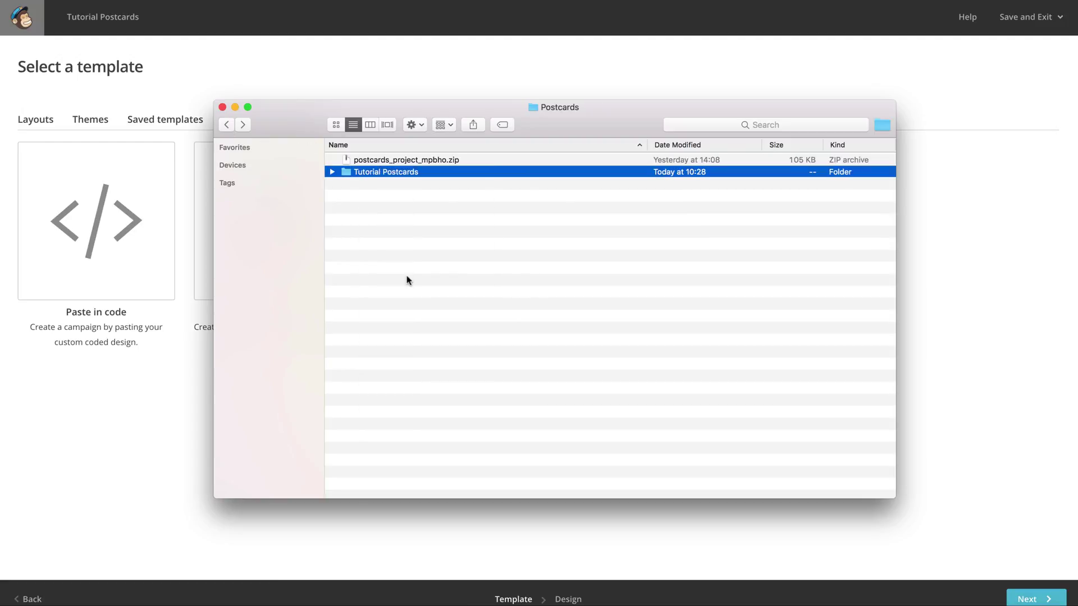
{"action": "left_click", "coordinate": [205, 385]}
{"action": "left_click", "coordinate": [277, 260]}
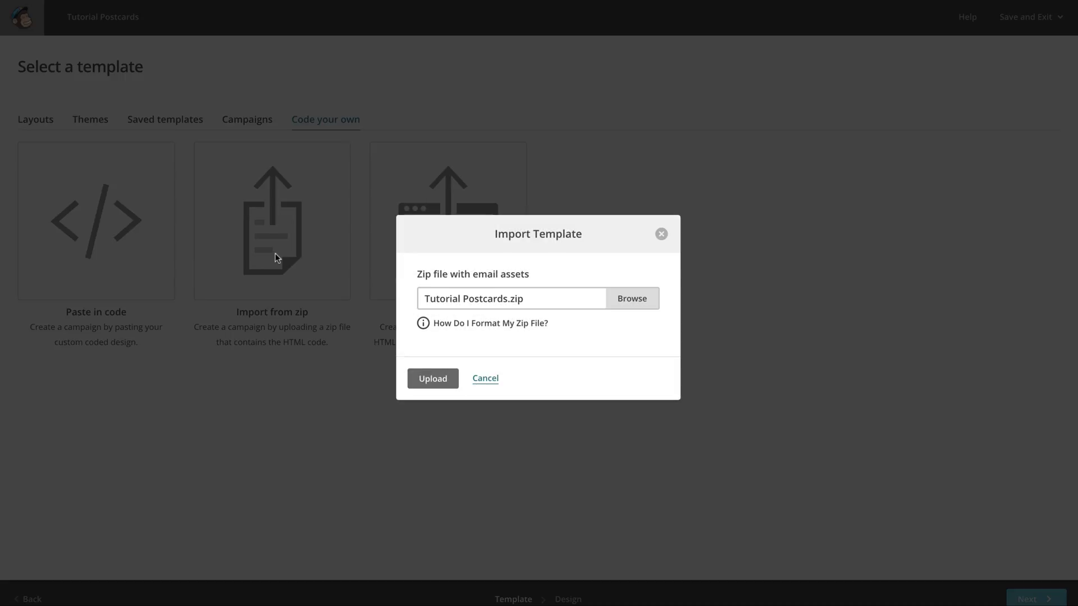
Select Tutorial Postcards.zip as the import file and upload it
{"action": "left_click", "coordinate": [634, 303]}
{"action": "left_click", "coordinate": [433, 44]}
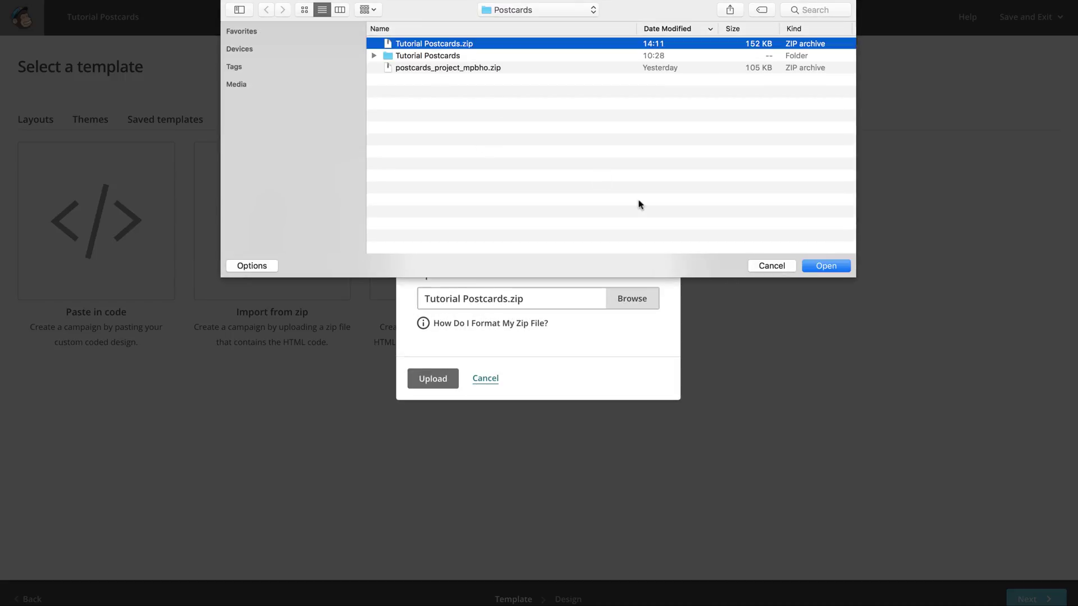
{"action": "left_click", "coordinate": [810, 274]}
{"action": "left_click", "coordinate": [440, 378]}
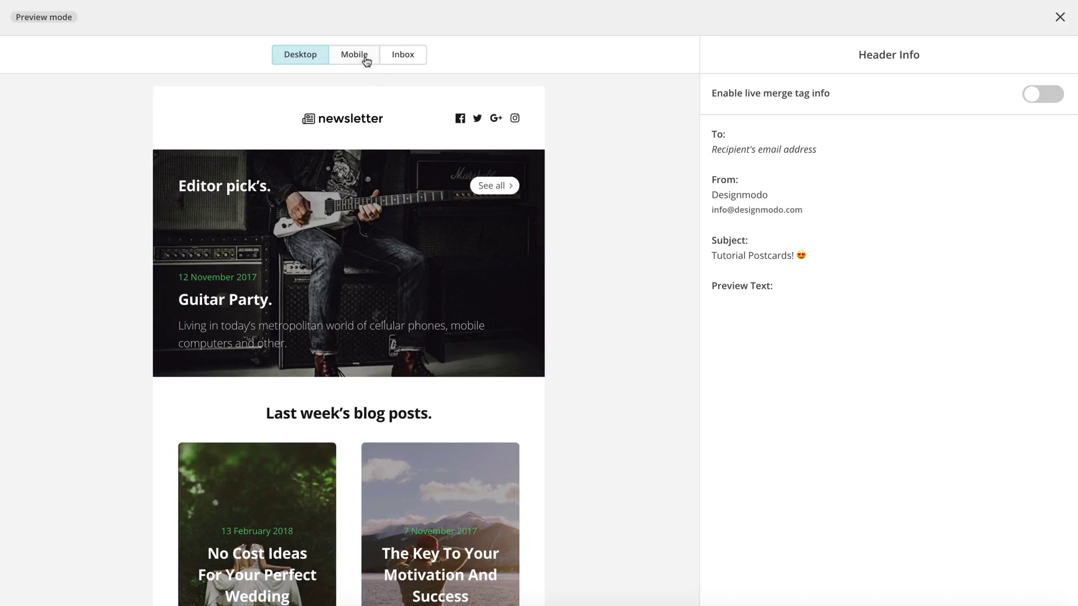
Review the newsletter in Mobile preview, then switch back to Desktop and close the preview
{"action": "left_click", "coordinate": [361, 59]}
{"action": "scroll", "coordinate": [418, 198], "scroll_direction": "down", "scroll_amount": 1}
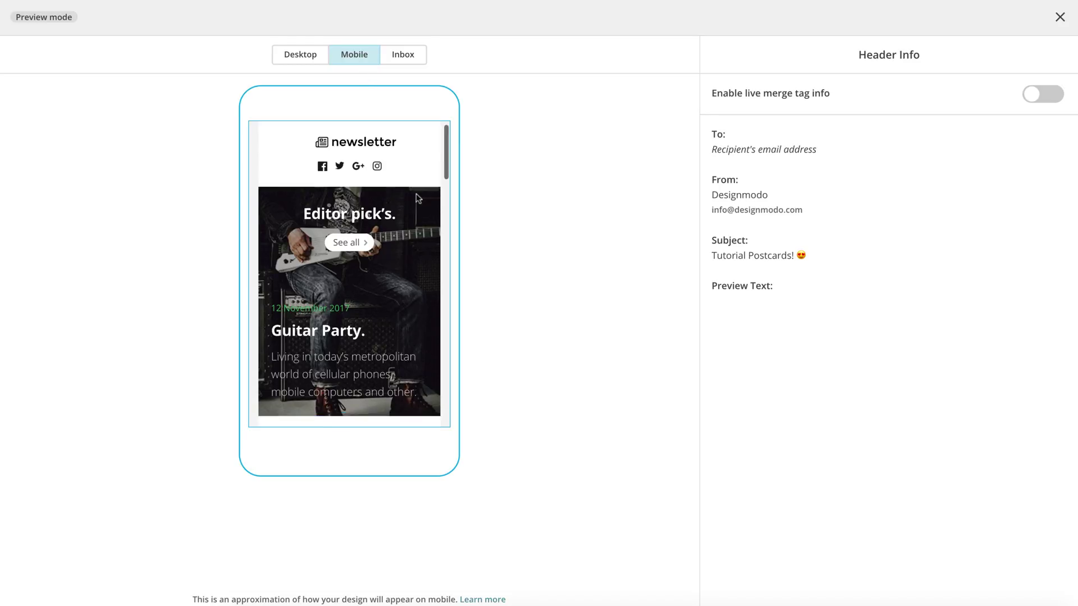
{"action": "scroll", "coordinate": [418, 198], "scroll_direction": "down", "scroll_amount": 1}
{"action": "scroll", "coordinate": [418, 198], "scroll_direction": "down", "scroll_amount": 1}
{"action": "scroll", "coordinate": [418, 198], "scroll_direction": "down", "scroll_amount": 2}
{"action": "scroll", "coordinate": [418, 198], "scroll_direction": "down", "scroll_amount": 2}
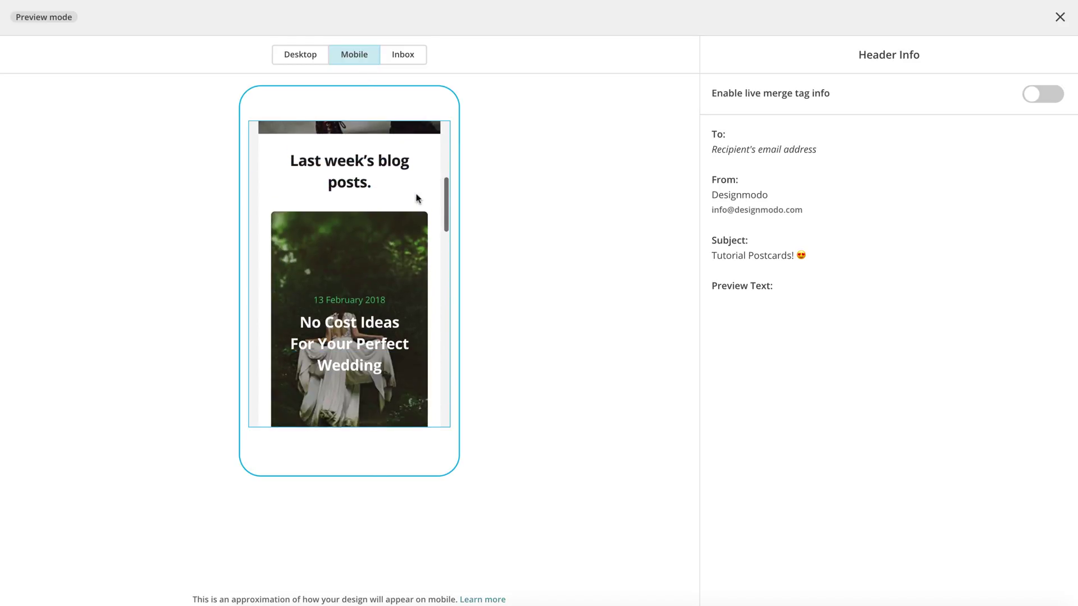
{"action": "scroll", "coordinate": [418, 199], "scroll_direction": "down", "scroll_amount": 4}
{"action": "scroll", "coordinate": [418, 199], "scroll_direction": "down", "scroll_amount": 5}
{"action": "scroll", "coordinate": [418, 198], "scroll_direction": "down", "scroll_amount": 4}
{"action": "scroll", "coordinate": [418, 198], "scroll_direction": "down", "scroll_amount": 3}
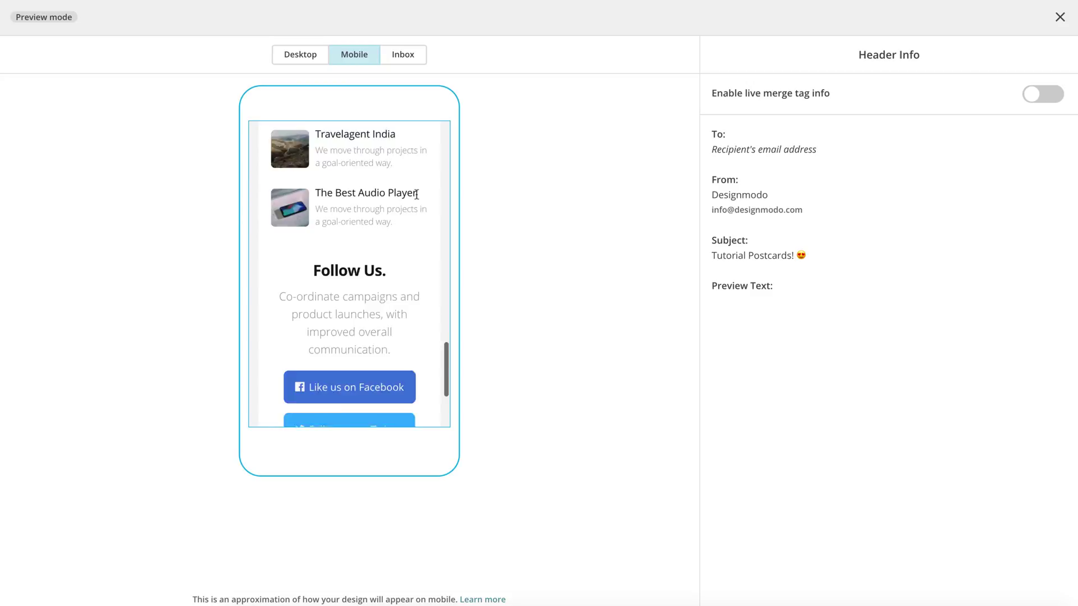
{"action": "scroll", "coordinate": [418, 198], "scroll_direction": "down", "scroll_amount": 3}
{"action": "scroll", "coordinate": [418, 198], "scroll_direction": "up", "scroll_amount": 10}
{"action": "scroll", "coordinate": [418, 198], "scroll_direction": "up", "scroll_amount": 5}
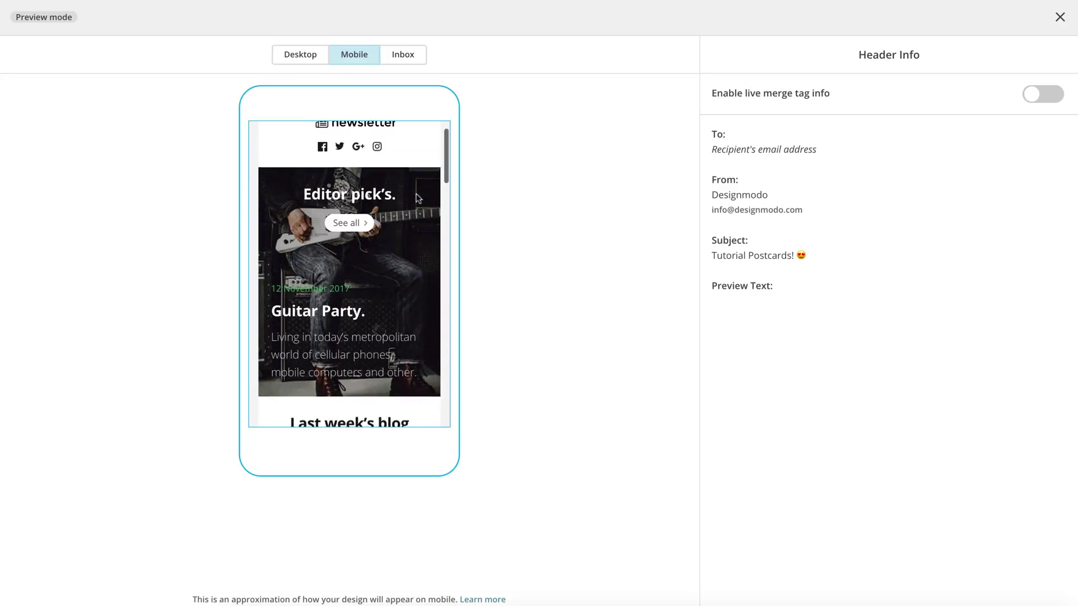
{"action": "scroll", "coordinate": [418, 198], "scroll_direction": "up", "scroll_amount": 2}
{"action": "left_click", "coordinate": [300, 55]}
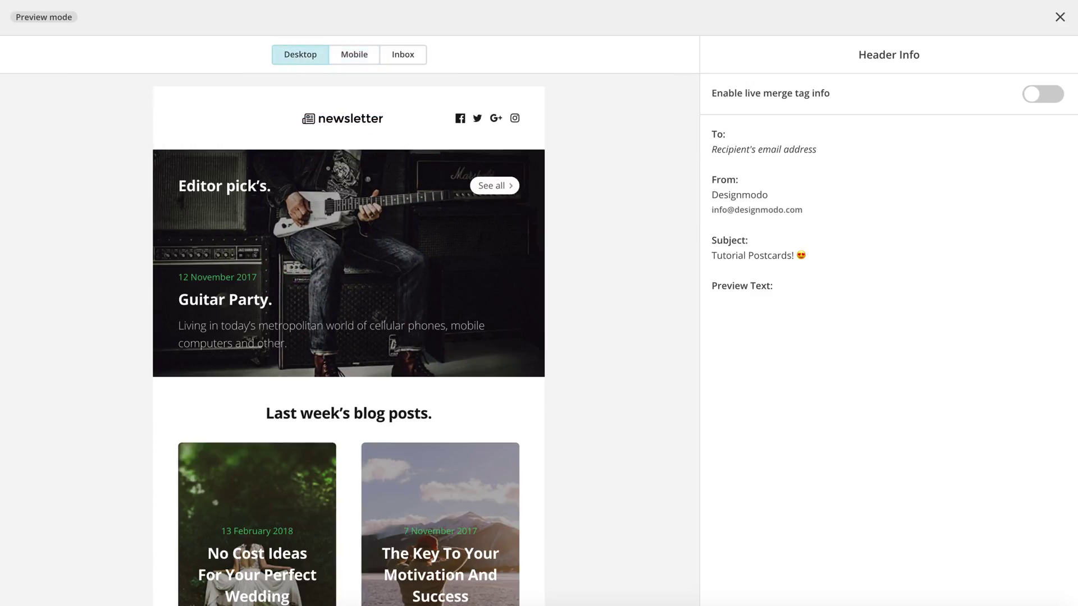
{"action": "left_click", "coordinate": [1060, 17]}
Send a test email of Tutorial Postcards and dismiss the confirmation
{"action": "scroll", "coordinate": [517, 480], "scroll_direction": "down", "scroll_amount": 1}
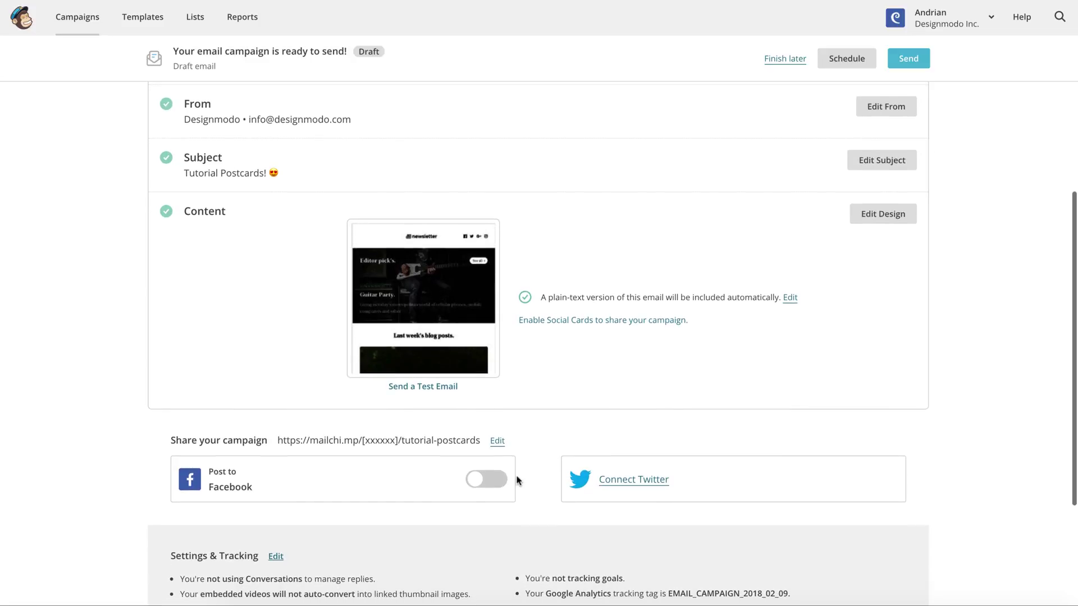
{"action": "left_click", "coordinate": [432, 387]}
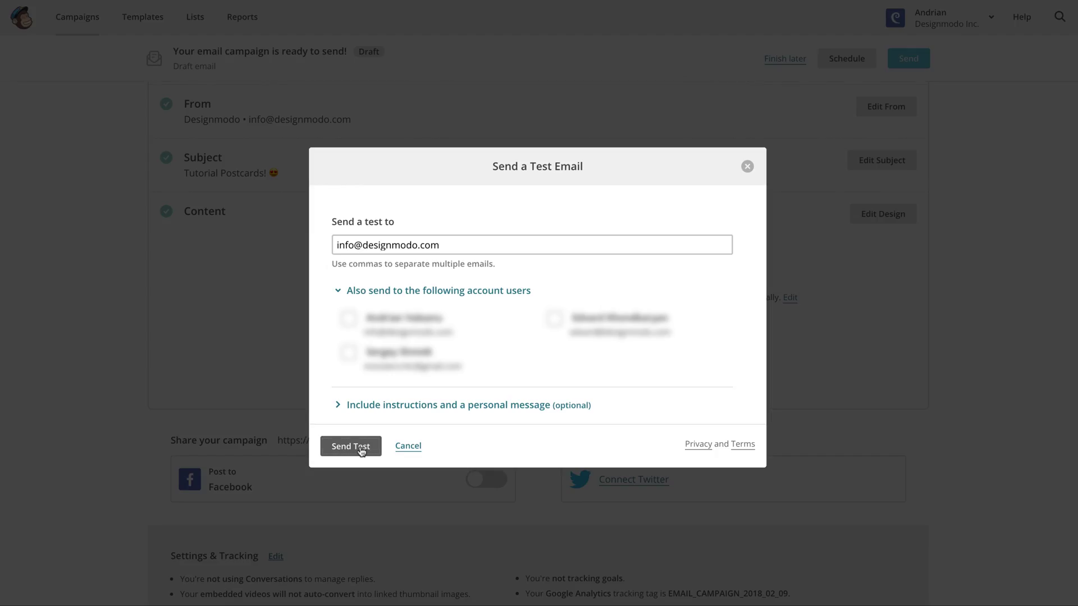
{"action": "left_click", "coordinate": [361, 449]}
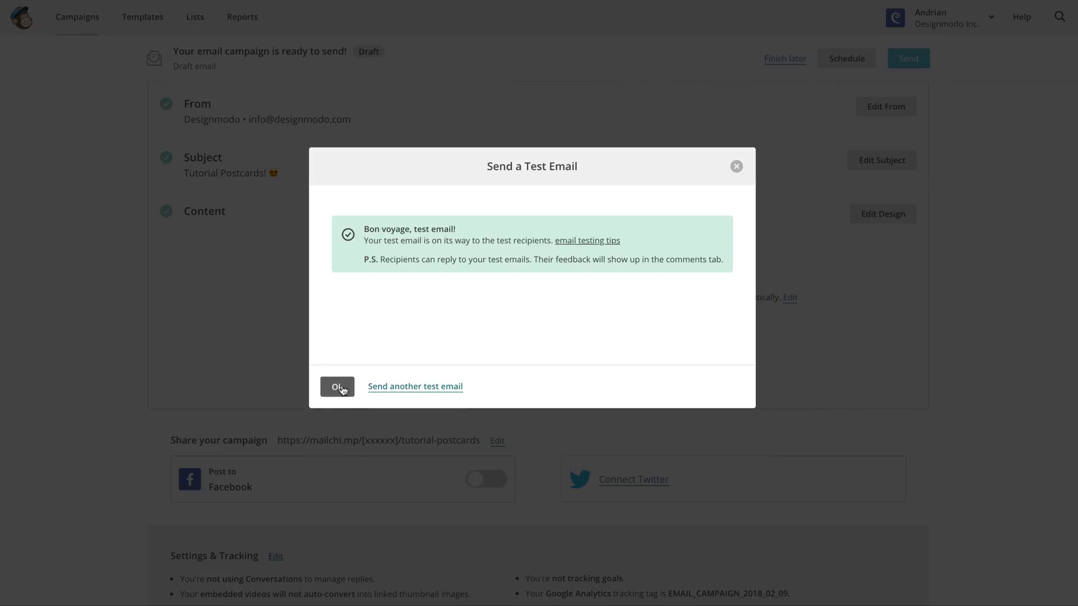
{"action": "left_click", "coordinate": [339, 387]}
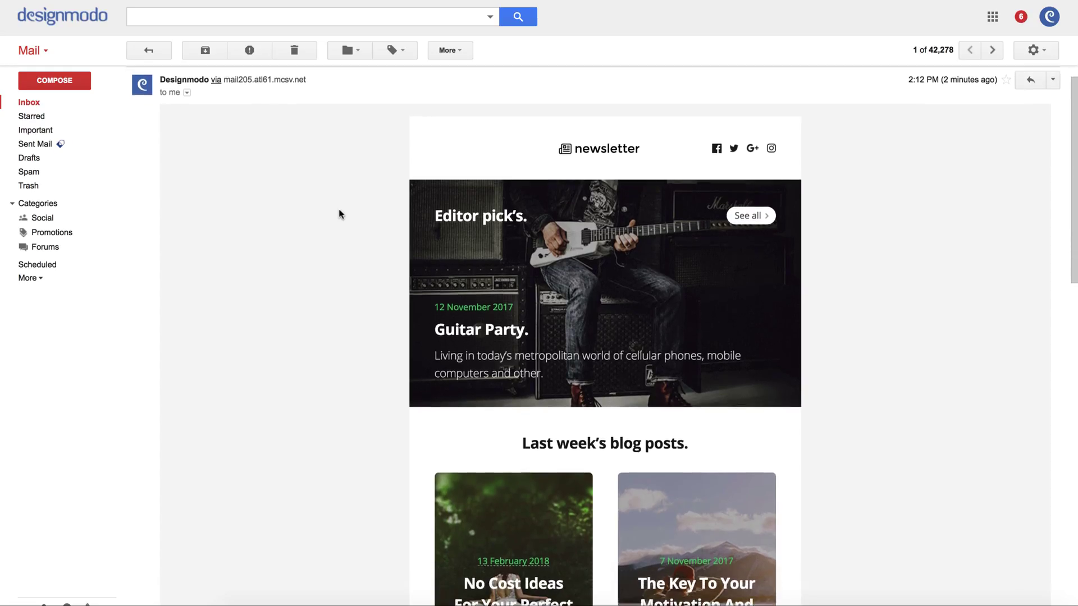
{"action": "scroll", "coordinate": [339, 214], "scroll_direction": "down", "scroll_amount": 2}
{"action": "scroll", "coordinate": [339, 214], "scroll_direction": "down", "scroll_amount": 1}
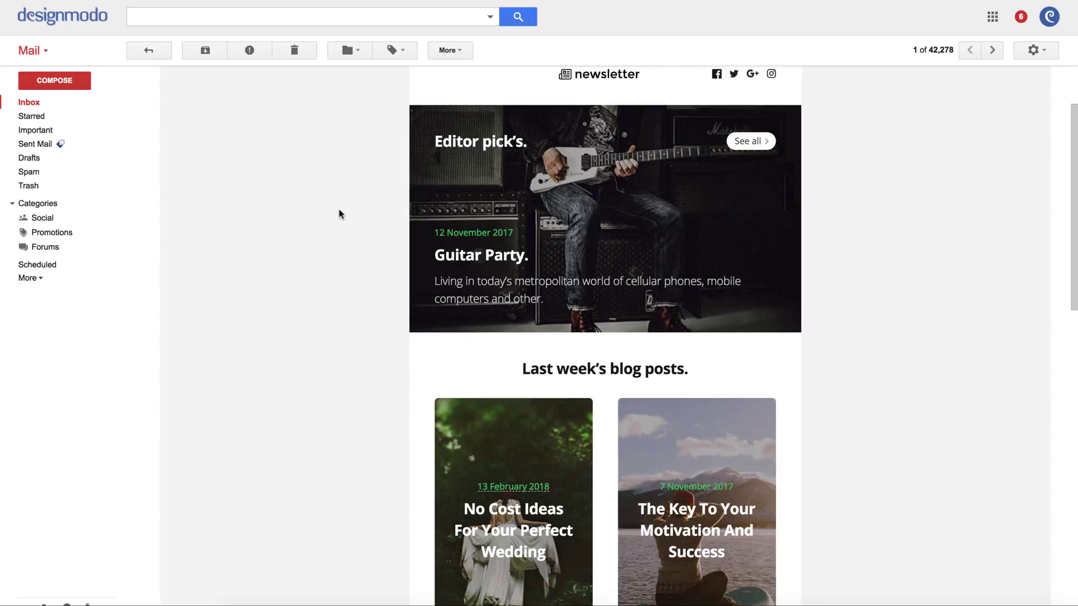
{"action": "scroll", "coordinate": [339, 214], "scroll_direction": "down", "scroll_amount": 3}
{"action": "scroll", "coordinate": [339, 214], "scroll_direction": "down", "scroll_amount": 1}
{"action": "scroll", "coordinate": [339, 214], "scroll_direction": "down", "scroll_amount": 3}
{"action": "scroll", "coordinate": [339, 214], "scroll_direction": "down", "scroll_amount": 2}
{"action": "scroll", "coordinate": [340, 214], "scroll_direction": "down", "scroll_amount": 3}
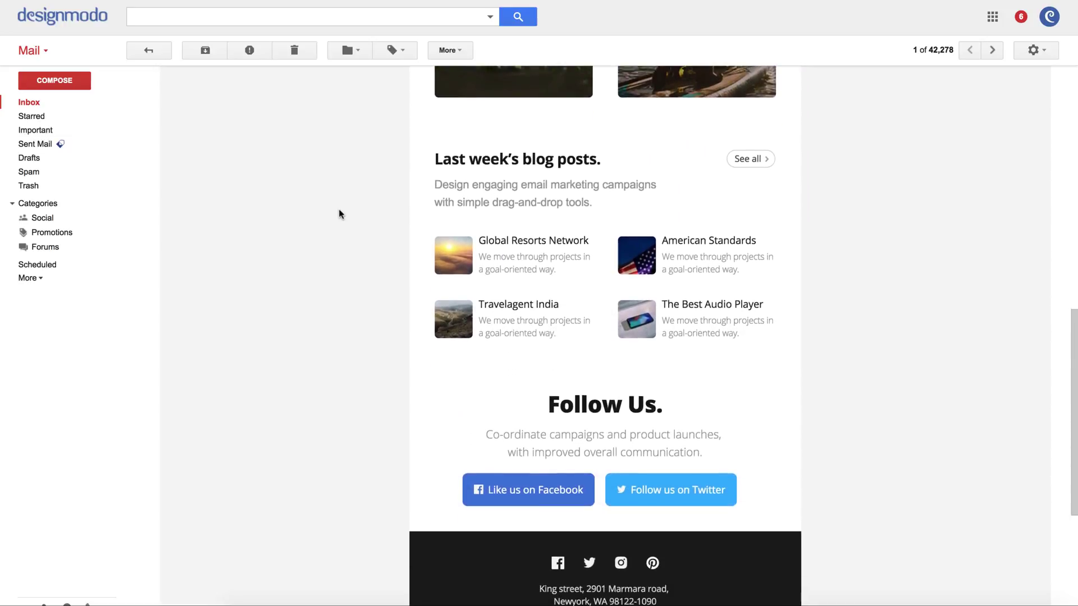
{"action": "scroll", "coordinate": [339, 214], "scroll_direction": "down", "scroll_amount": 3}
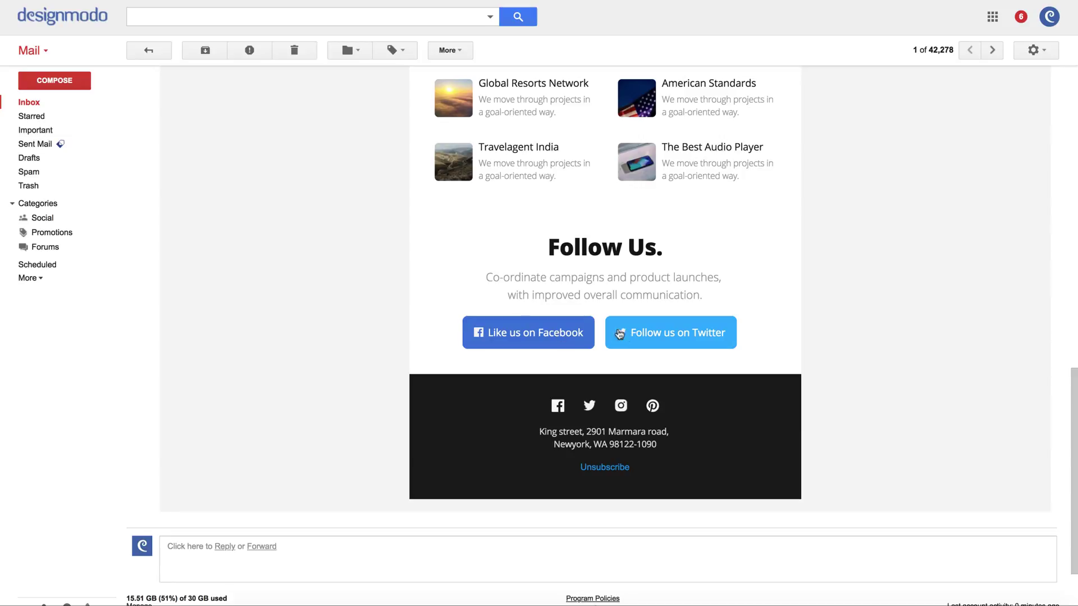
{"action": "scroll", "coordinate": [366, 313], "scroll_direction": "up", "scroll_amount": 1}
{"action": "scroll", "coordinate": [365, 317], "scroll_direction": "up", "scroll_amount": 3}
{"action": "scroll", "coordinate": [365, 318], "scroll_direction": "up", "scroll_amount": 1}
{"action": "scroll", "coordinate": [365, 318], "scroll_direction": "up", "scroll_amount": 5}
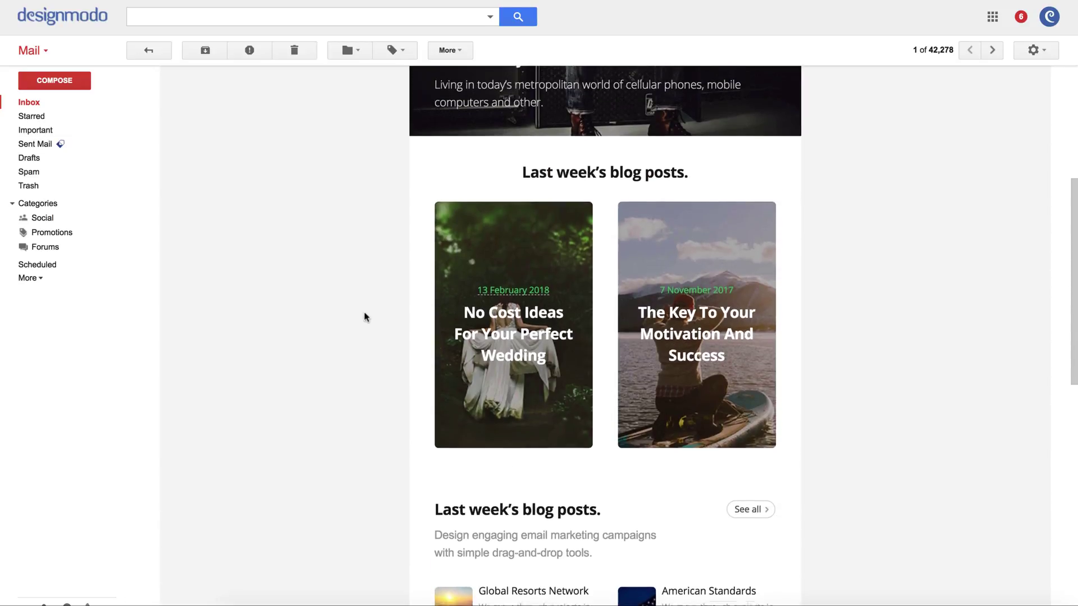
{"action": "scroll", "coordinate": [364, 317], "scroll_direction": "up", "scroll_amount": 4}
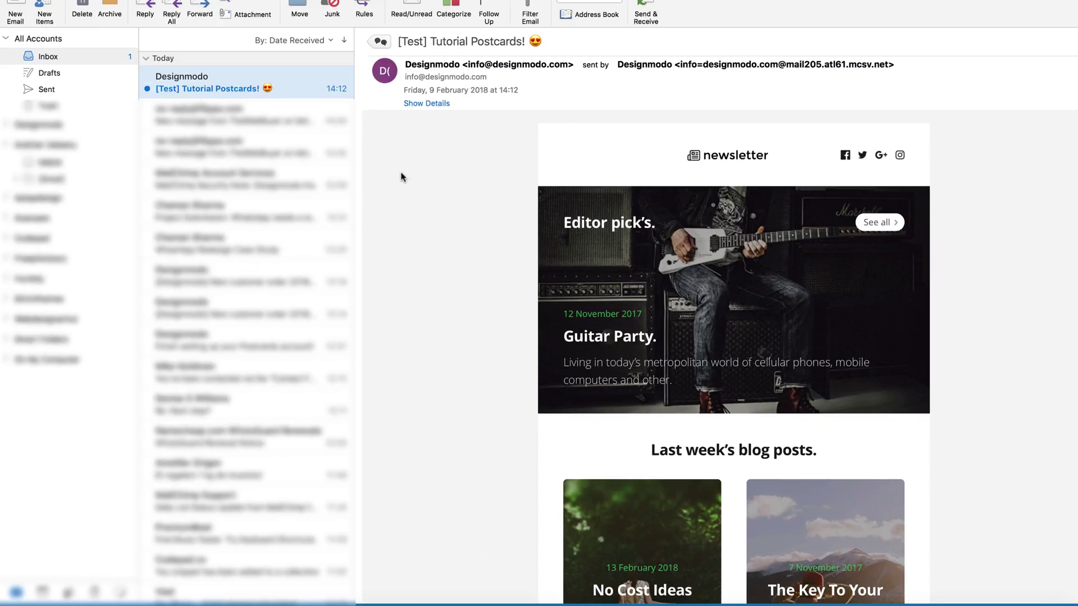
{"action": "scroll", "coordinate": [401, 176], "scroll_direction": "down", "scroll_amount": 3}
{"action": "scroll", "coordinate": [401, 177], "scroll_direction": "down", "scroll_amount": 1}
{"action": "scroll", "coordinate": [401, 177], "scroll_direction": "down", "scroll_amount": 1}
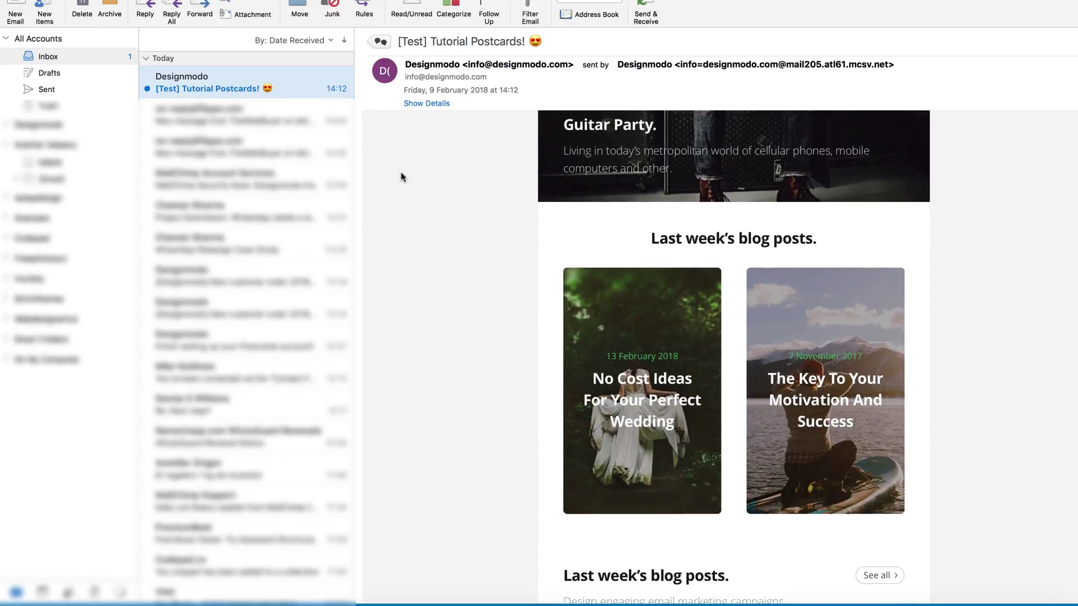
{"action": "scroll", "coordinate": [401, 177], "scroll_direction": "down", "scroll_amount": 1}
{"action": "scroll", "coordinate": [401, 177], "scroll_direction": "down", "scroll_amount": 2}
{"action": "scroll", "coordinate": [401, 177], "scroll_direction": "down", "scroll_amount": 2}
{"action": "scroll", "coordinate": [401, 176], "scroll_direction": "down", "scroll_amount": 1}
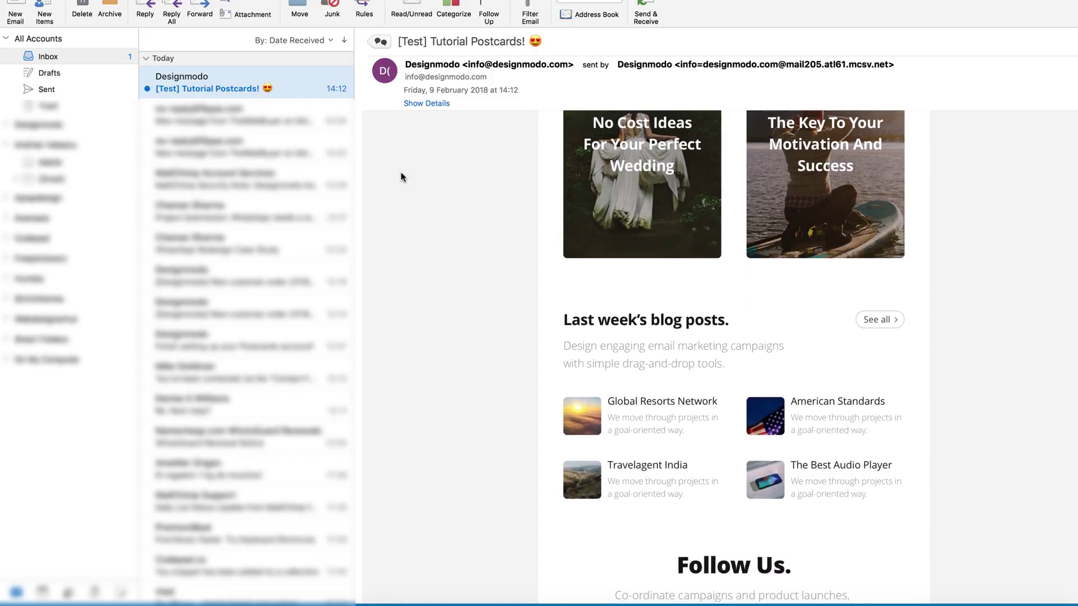
{"action": "scroll", "coordinate": [401, 177], "scroll_direction": "down", "scroll_amount": 2}
{"action": "scroll", "coordinate": [401, 177], "scroll_direction": "down", "scroll_amount": 2}
{"action": "scroll", "coordinate": [401, 177], "scroll_direction": "down", "scroll_amount": 1}
{"action": "scroll", "coordinate": [401, 177], "scroll_direction": "down", "scroll_amount": 1}
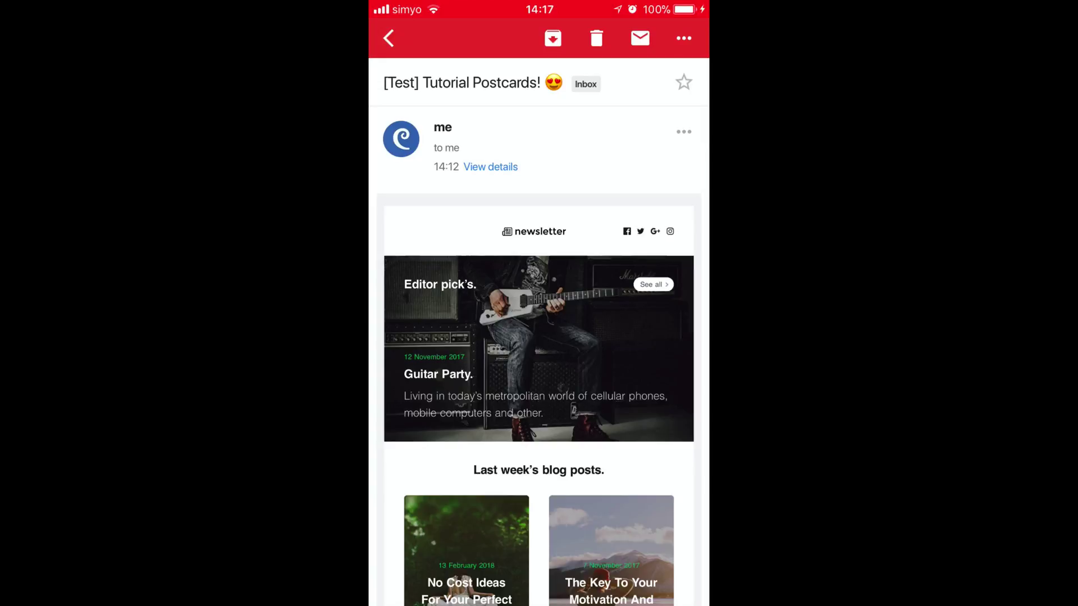
{"action": "scroll", "coordinate": [539, 331], "scroll_direction": "down", "scroll_amount": 5}
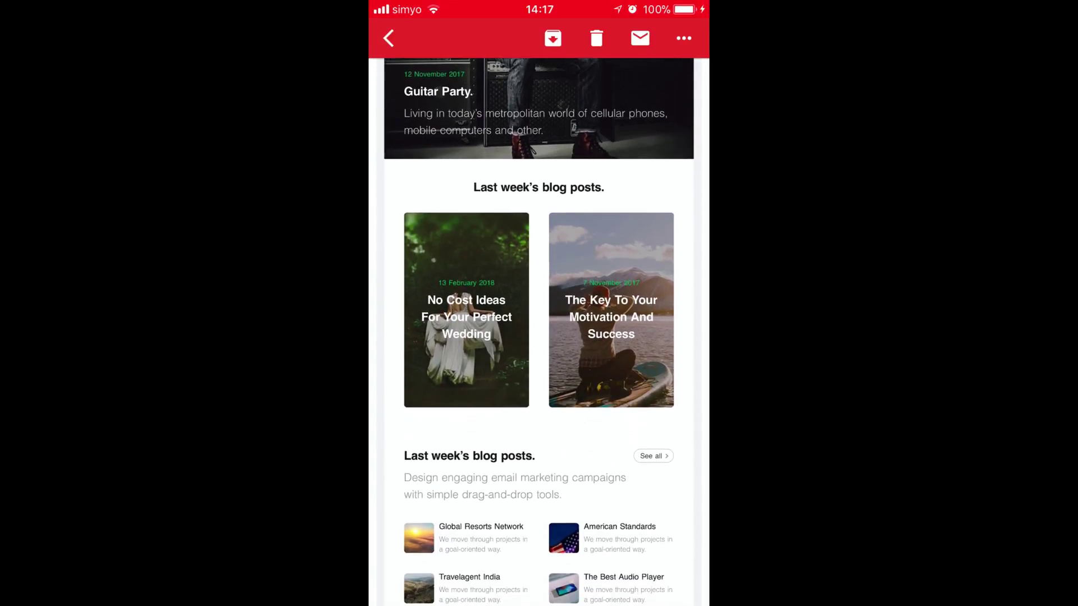
{"action": "scroll", "coordinate": [539, 331], "scroll_direction": "down", "scroll_amount": 6}
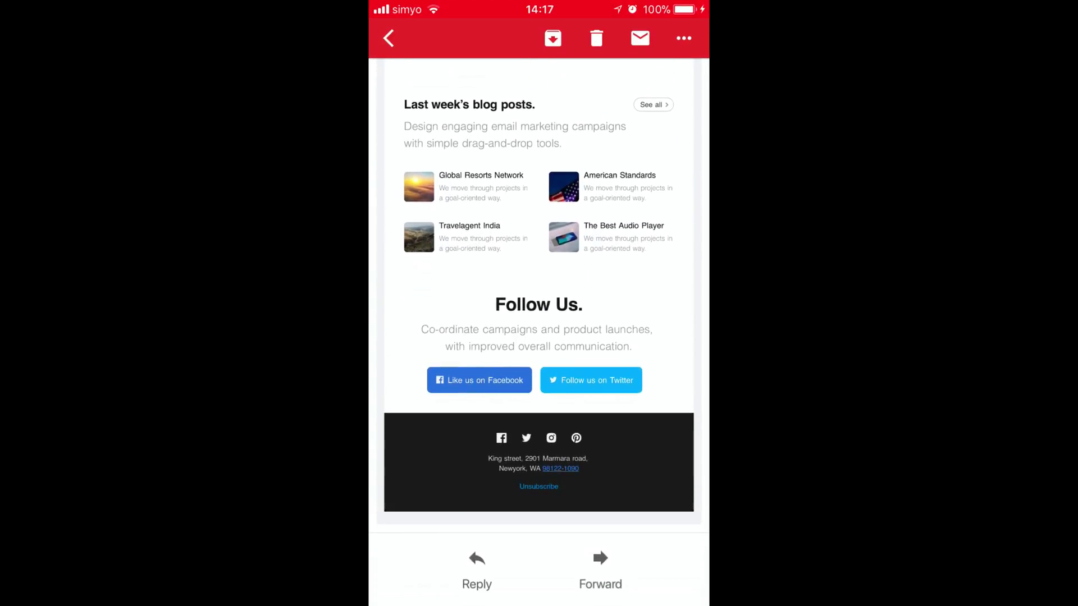
{"action": "scroll", "coordinate": [539, 331], "scroll_direction": "up", "scroll_amount": 8}
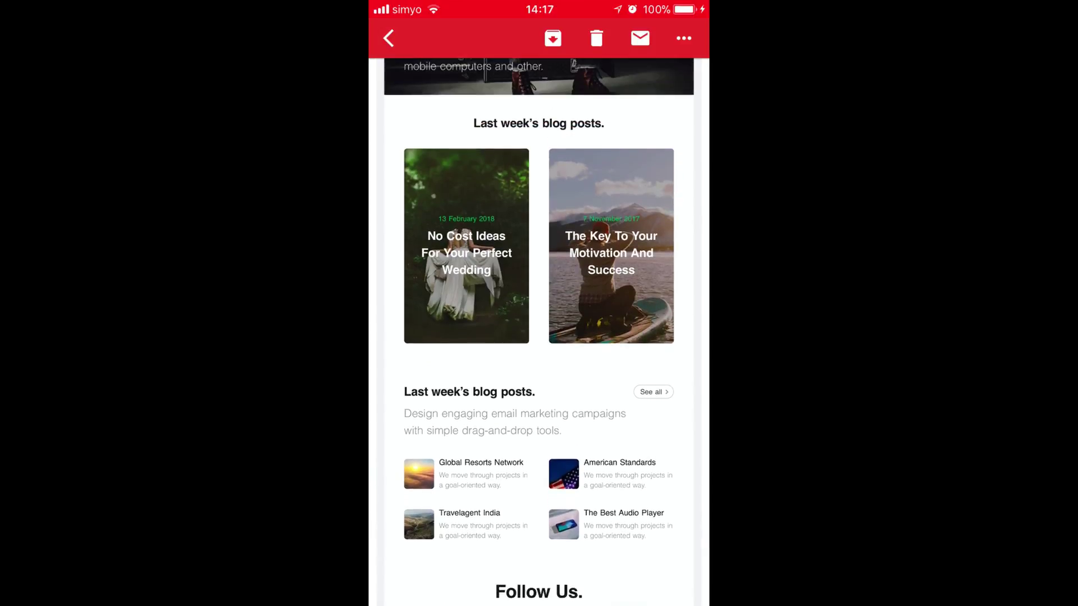
{"action": "scroll", "coordinate": [539, 332], "scroll_direction": "up", "scroll_amount": 3}
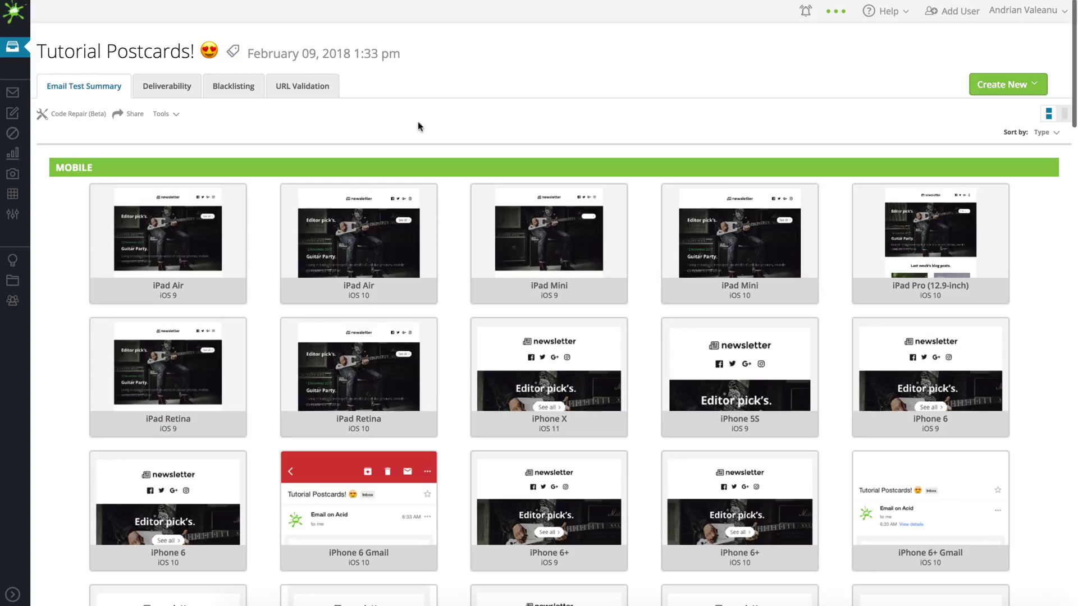
Inspect the iPad Air iOS 9 render down the email, then return to the grid
{"action": "scroll", "coordinate": [63, 242], "scroll_direction": "down", "scroll_amount": 1}
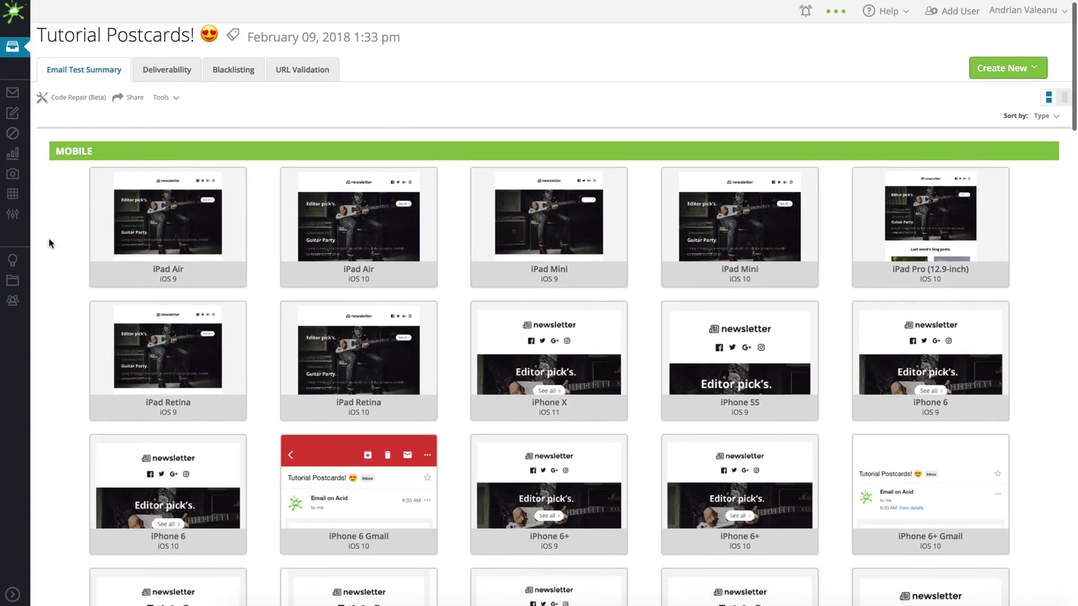
{"action": "left_click", "coordinate": [130, 218]}
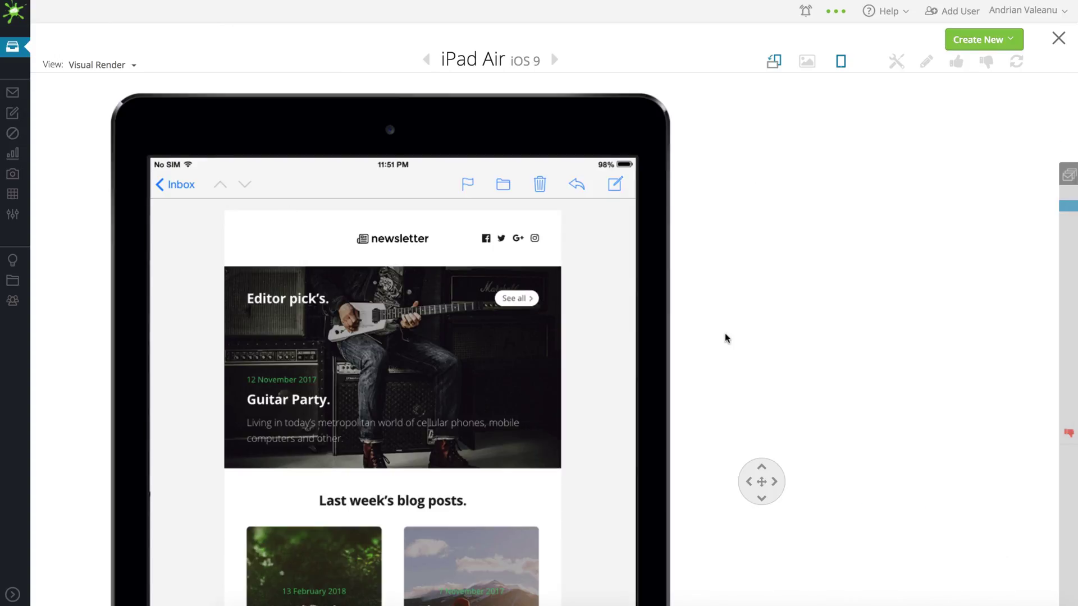
{"action": "scroll", "coordinate": [727, 338], "scroll_direction": "down", "scroll_amount": 3}
{"action": "left_click", "coordinate": [761, 397]}
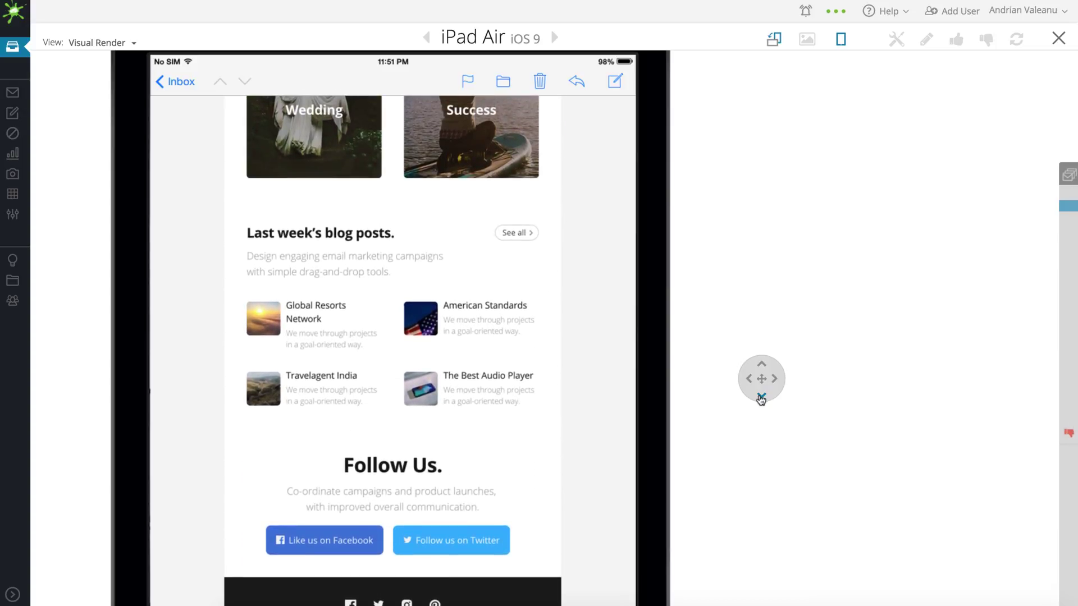
{"action": "scroll", "coordinate": [737, 405], "scroll_direction": "down", "scroll_amount": 2}
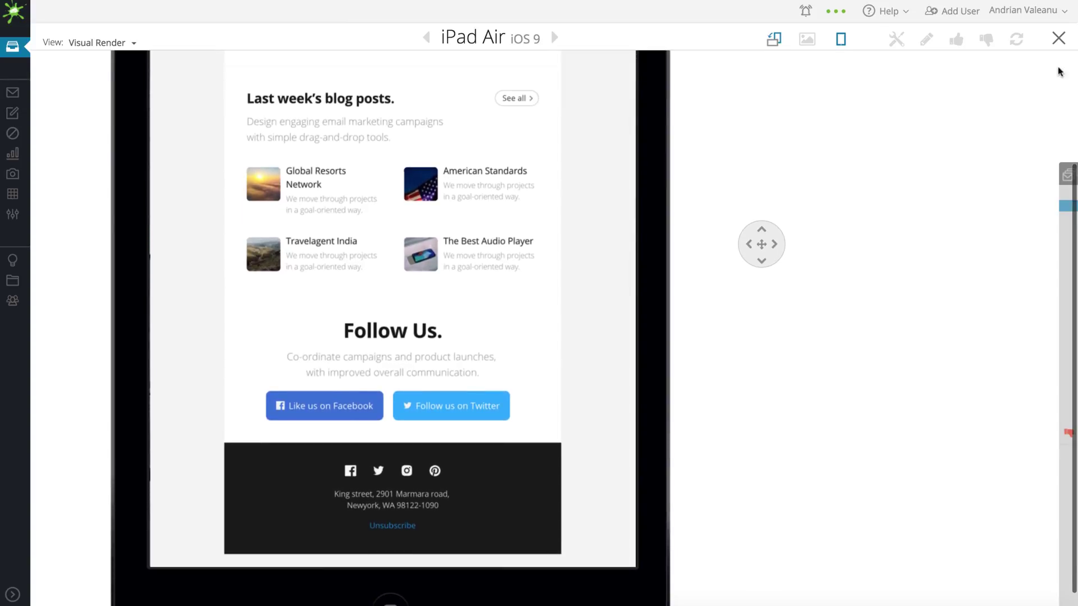
{"action": "left_click", "coordinate": [1059, 40]}
Check the iPhone X render down to the footer and close it
{"action": "left_click", "coordinate": [549, 163]}
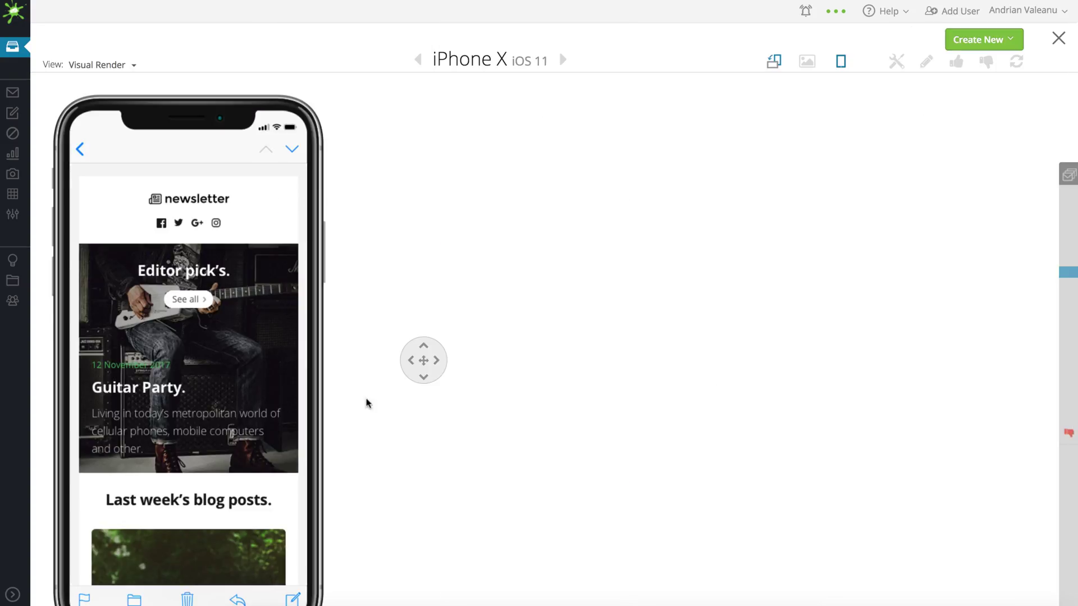
{"action": "left_click", "coordinate": [423, 380]}
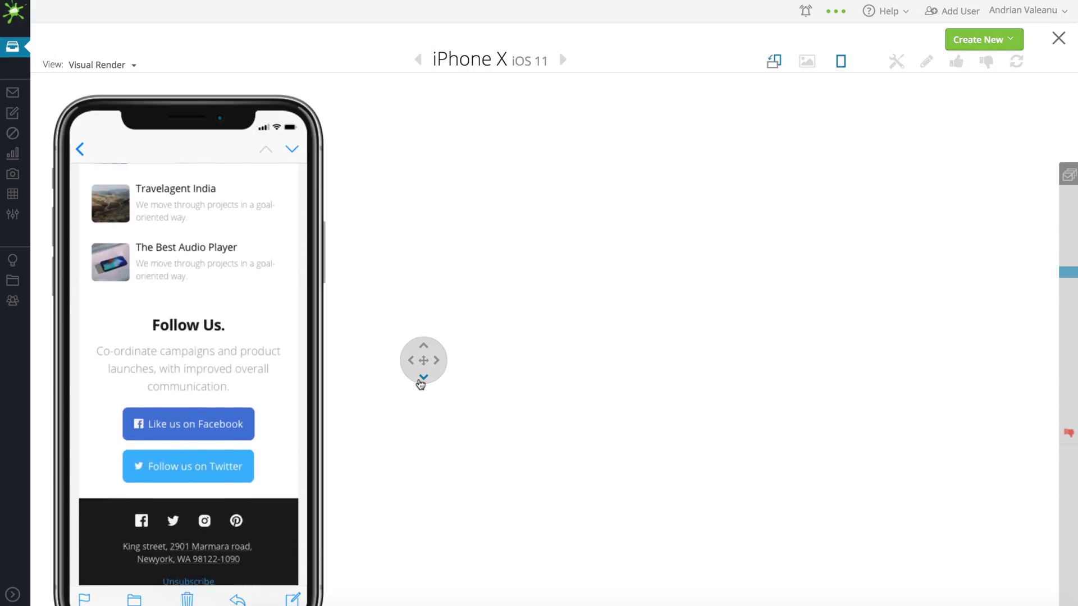
{"action": "key", "text": "Escape"}
View the iPhone 7 iOS 10 and iPhone SE renders of the newsletter
{"action": "scroll", "coordinate": [539, 337], "scroll_direction": "down", "scroll_amount": 5}
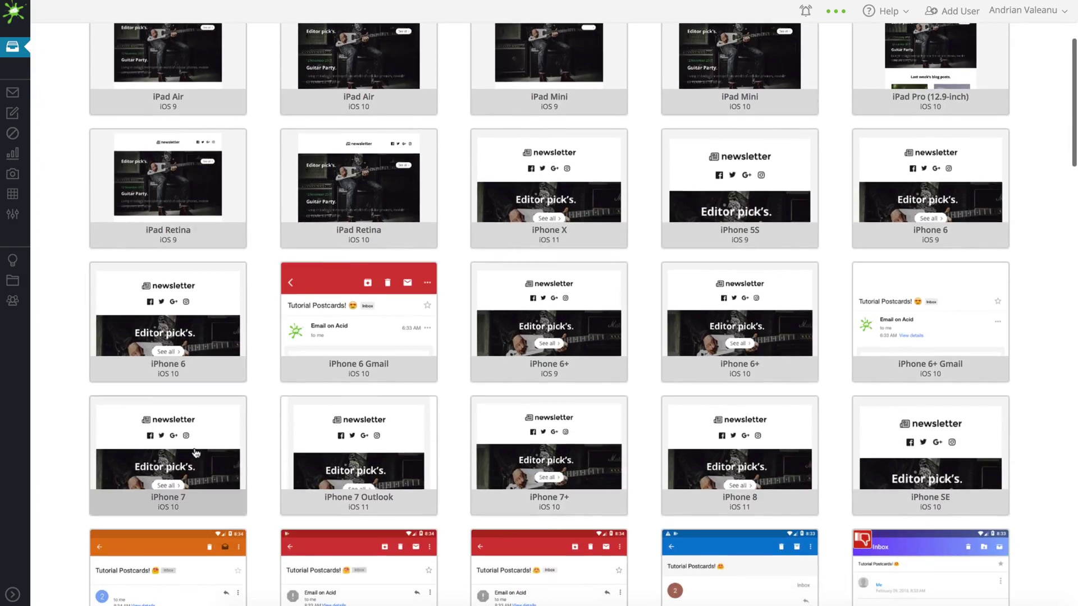
{"action": "left_click", "coordinate": [288, 453]}
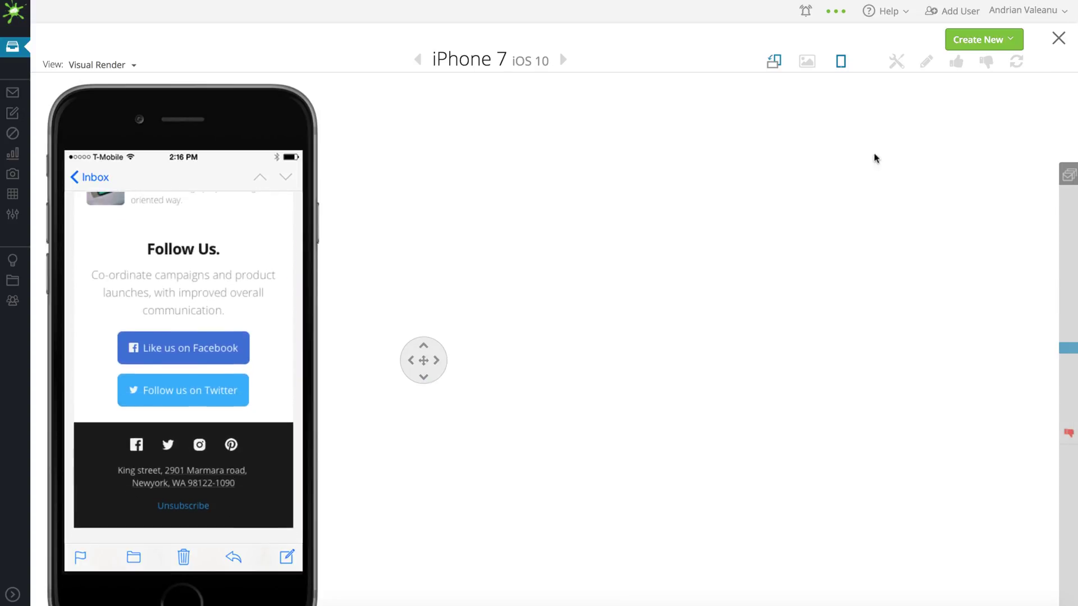
{"action": "left_click", "coordinate": [1058, 38]}
{"action": "left_click", "coordinate": [671, 434]}
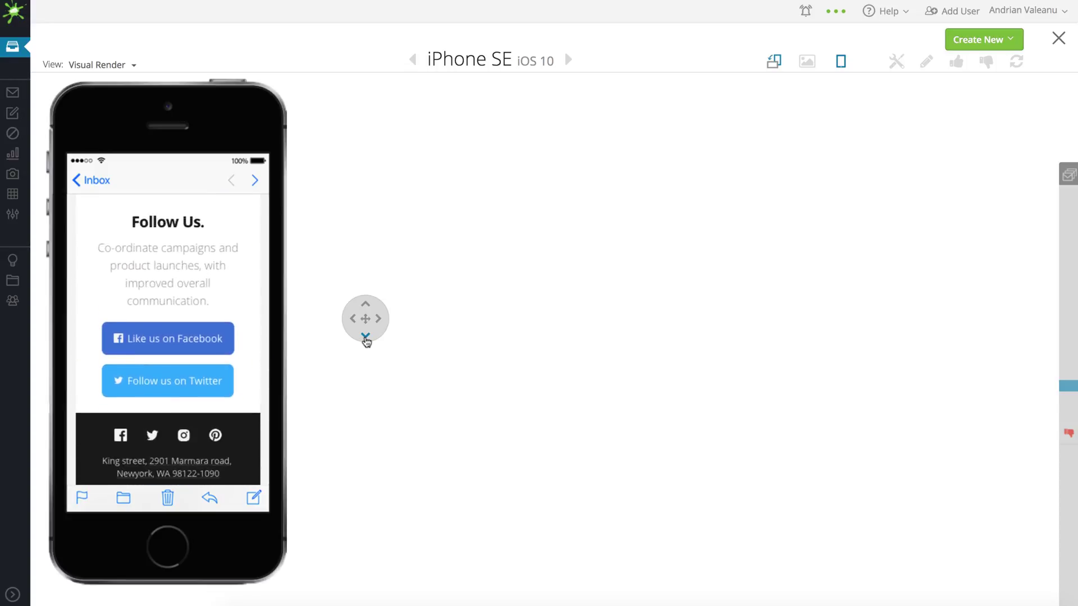
{"action": "left_click", "coordinate": [1059, 37]}
Step through the iPhone 7 Outlook and Pixel Outlook Android 7 renders to Follow Us
{"action": "left_click", "coordinate": [405, 393]}
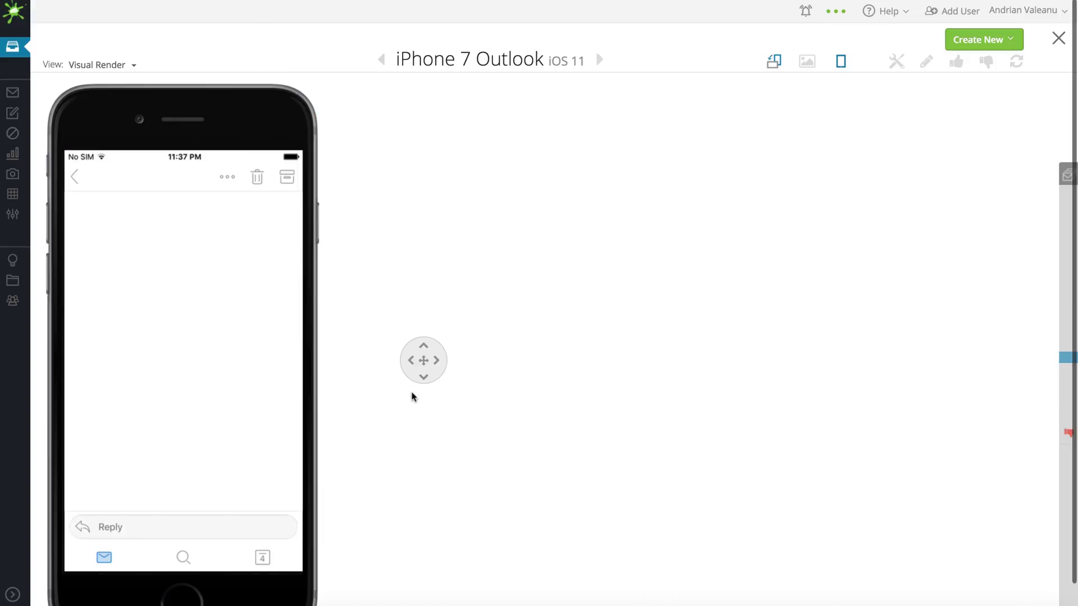
{"action": "left_click", "coordinate": [424, 379]}
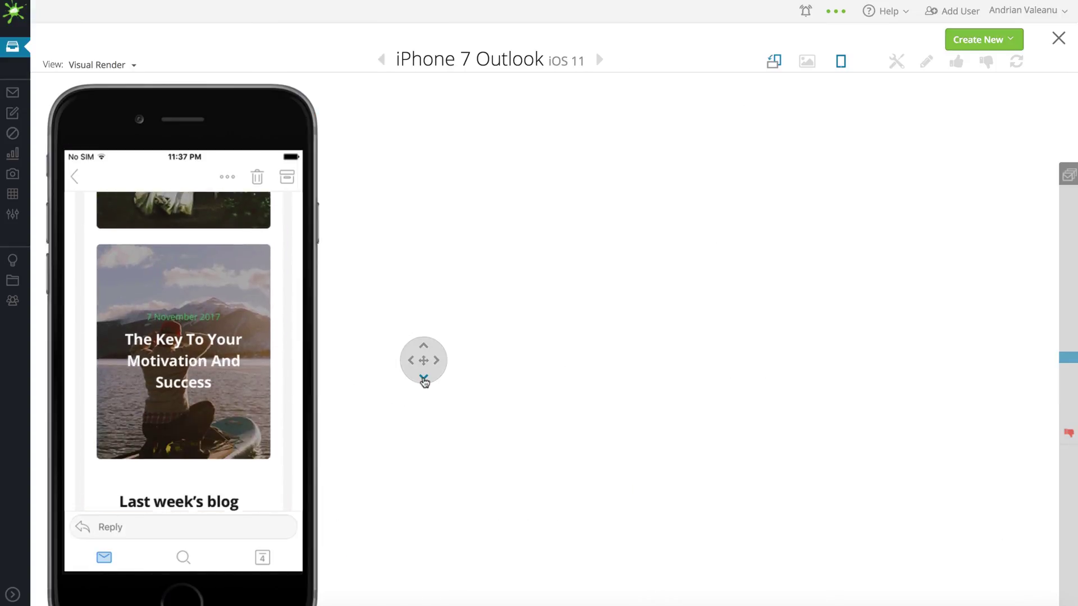
{"action": "left_click", "coordinate": [423, 380]}
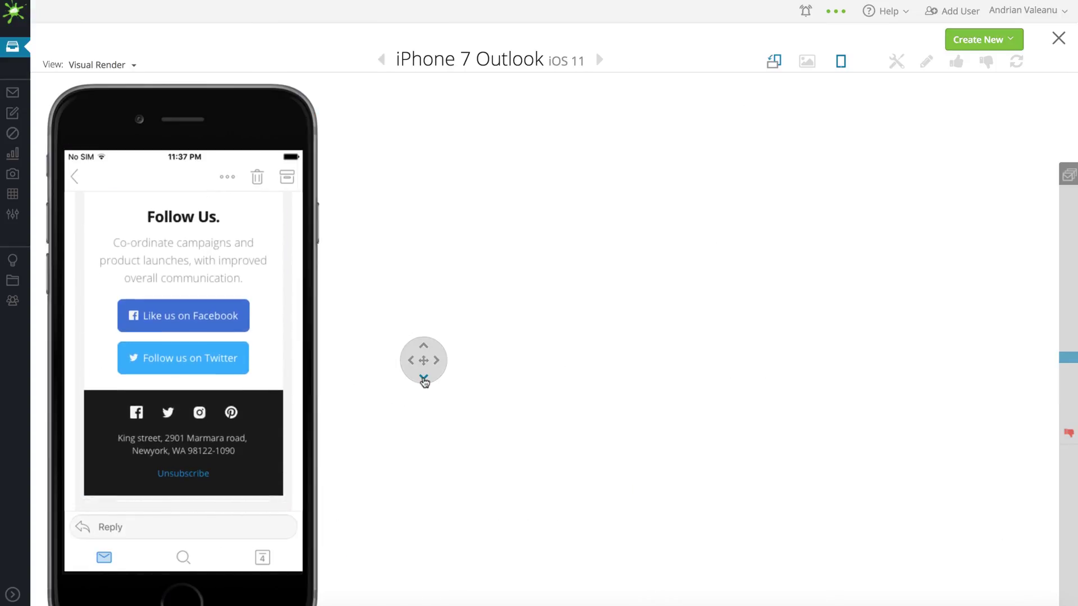
{"action": "left_click", "coordinate": [599, 59]}
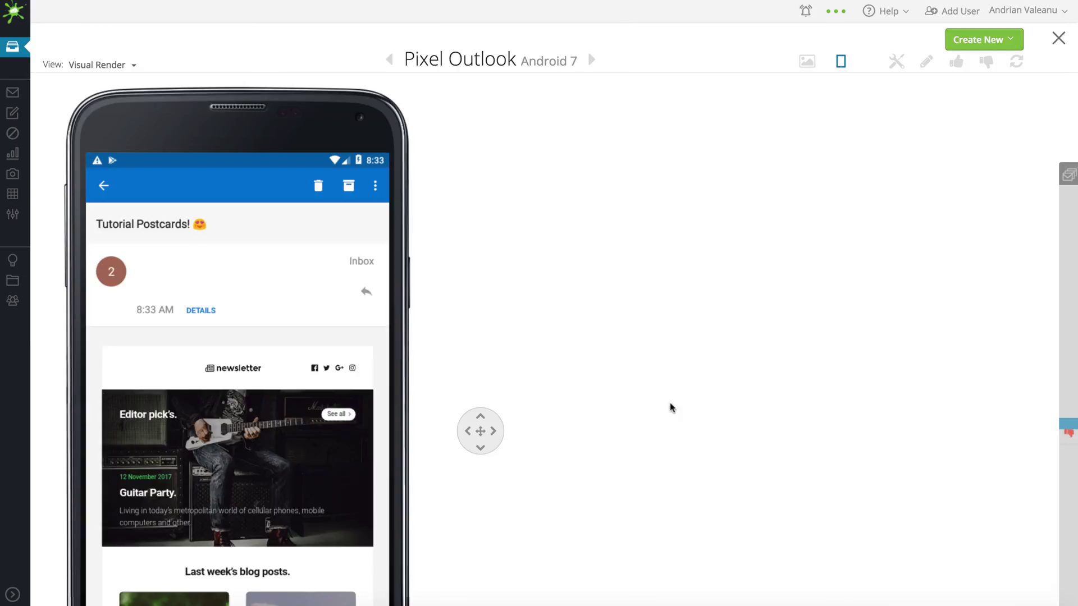
{"action": "left_click", "coordinate": [480, 448]}
{"action": "left_click", "coordinate": [480, 447]}
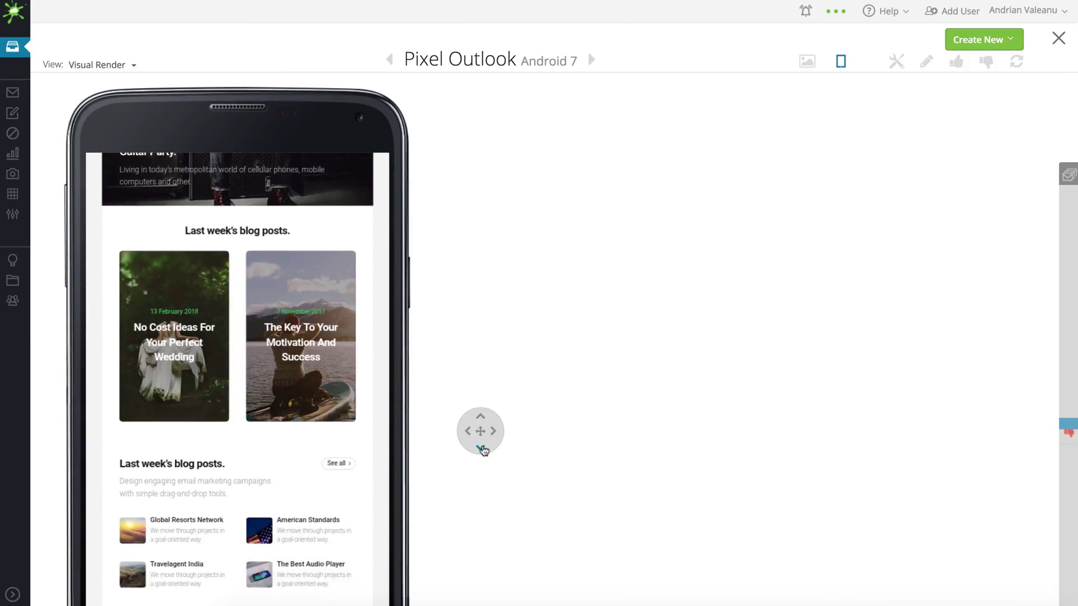
{"action": "scroll", "coordinate": [600, 450], "scroll_direction": "down", "scroll_amount": 3}
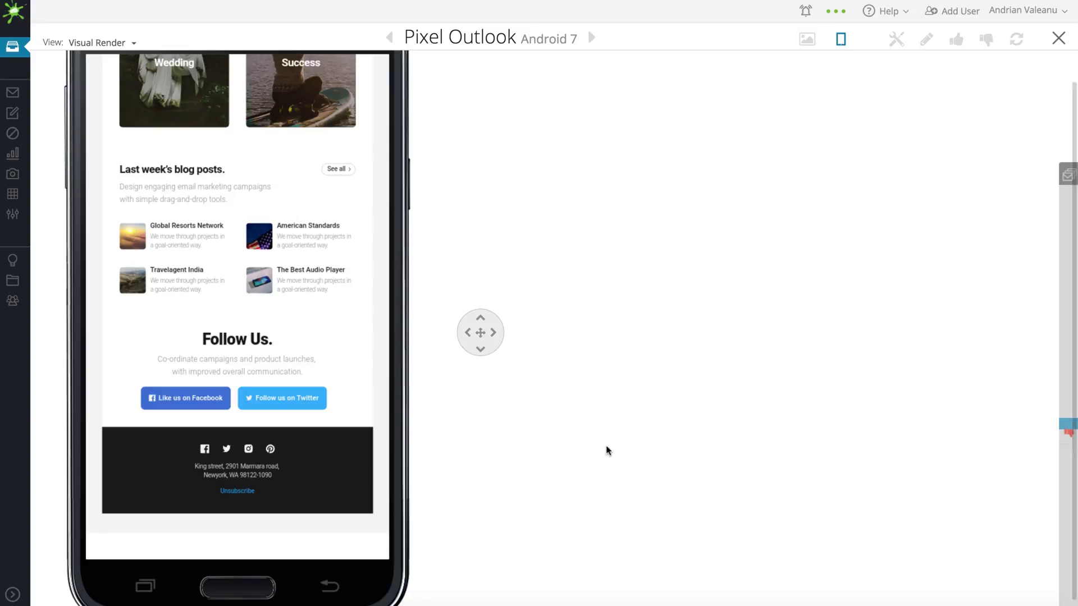
{"action": "scroll", "coordinate": [608, 451], "scroll_direction": "up", "scroll_amount": 2}
Scroll through the newsletter's AOL Chrome OSX 10.10 render in Email on Acid
{"action": "key", "text": "Escape"}
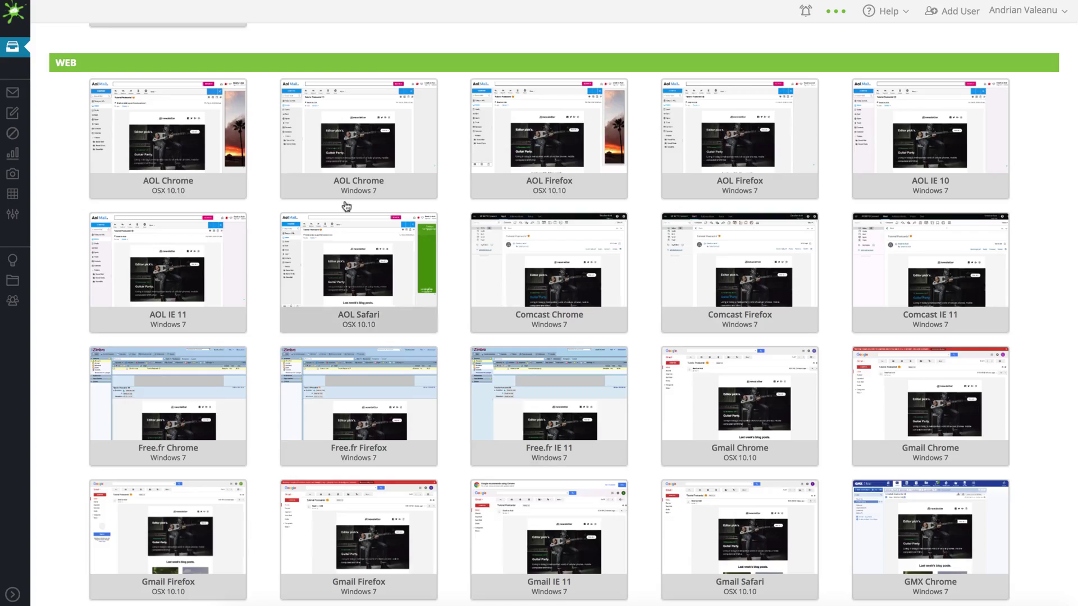
{"action": "left_click", "coordinate": [206, 141]}
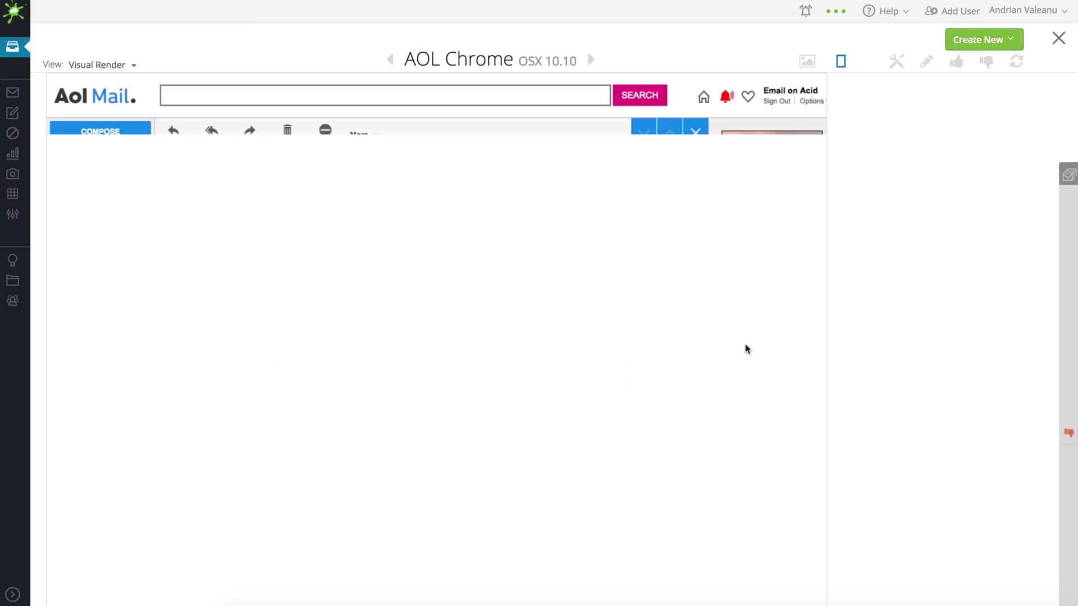
{"action": "scroll", "coordinate": [554, 356], "scroll_direction": "down", "scroll_amount": 3}
{"action": "scroll", "coordinate": [553, 356], "scroll_direction": "down", "scroll_amount": 5}
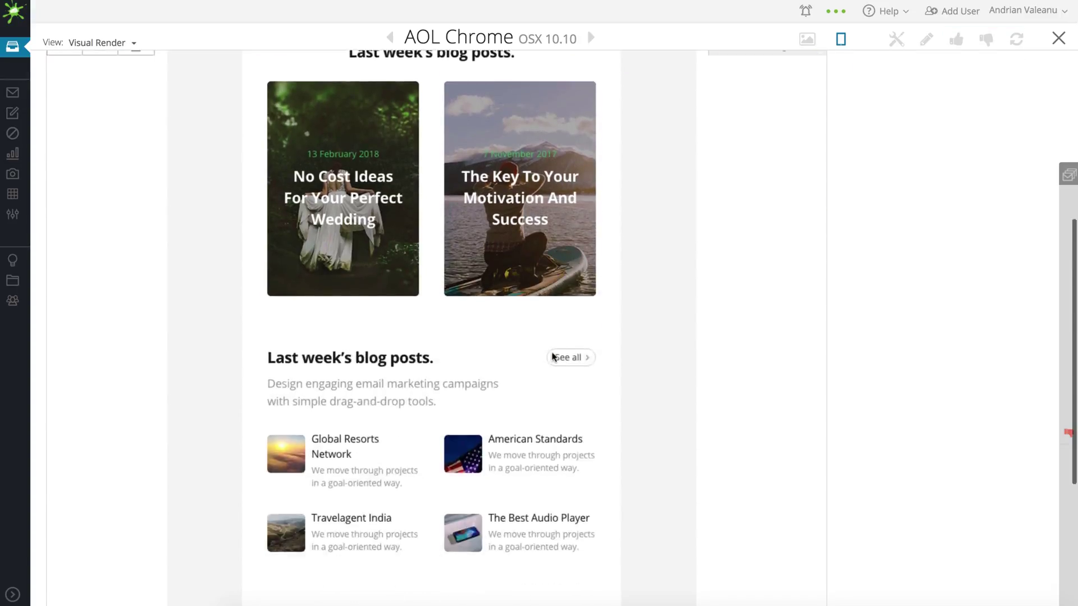
{"action": "scroll", "coordinate": [554, 357], "scroll_direction": "down", "scroll_amount": 4}
{"action": "scroll", "coordinate": [553, 356], "scroll_direction": "down", "scroll_amount": 2}
{"action": "scroll", "coordinate": [552, 356], "scroll_direction": "up", "scroll_amount": 5}
{"action": "scroll", "coordinate": [552, 356], "scroll_direction": "up", "scroll_amount": 5}
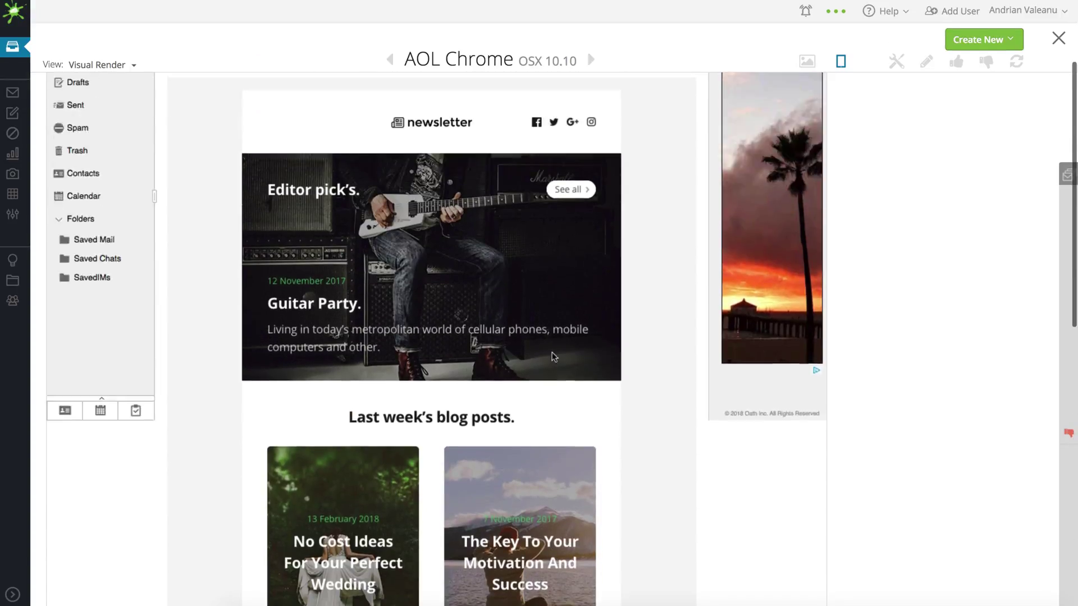
{"action": "key", "text": "Escape"}
Scroll through the Gmail Chrome OSX 10.10 render of the newsletter
{"action": "left_click", "coordinate": [730, 247]}
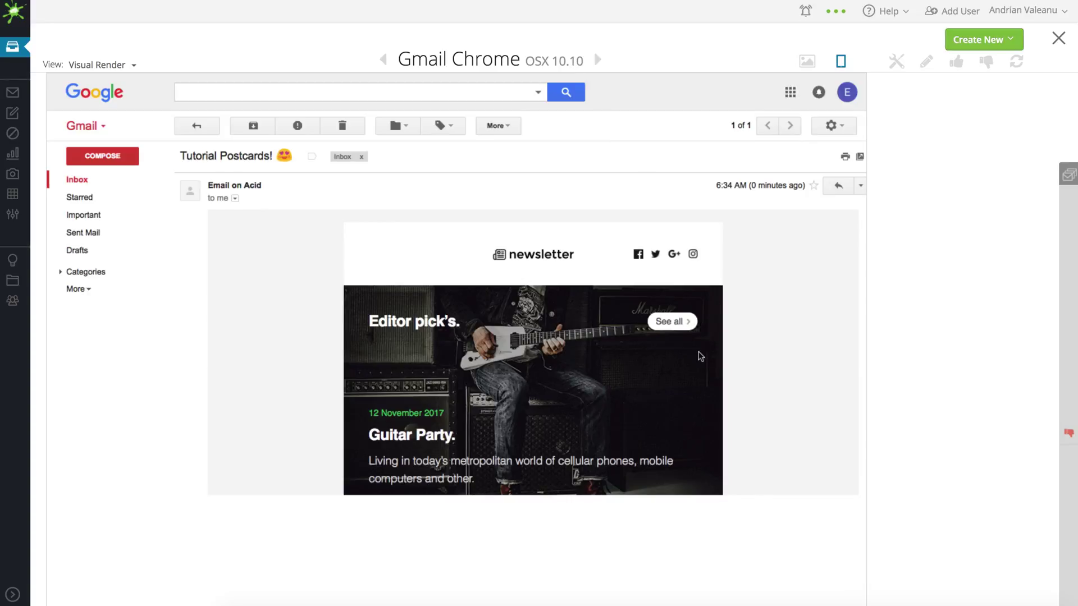
{"action": "scroll", "coordinate": [699, 356], "scroll_direction": "down", "scroll_amount": 10}
{"action": "scroll", "coordinate": [701, 356], "scroll_direction": "down", "scroll_amount": 2}
{"action": "scroll", "coordinate": [699, 356], "scroll_direction": "down", "scroll_amount": 2}
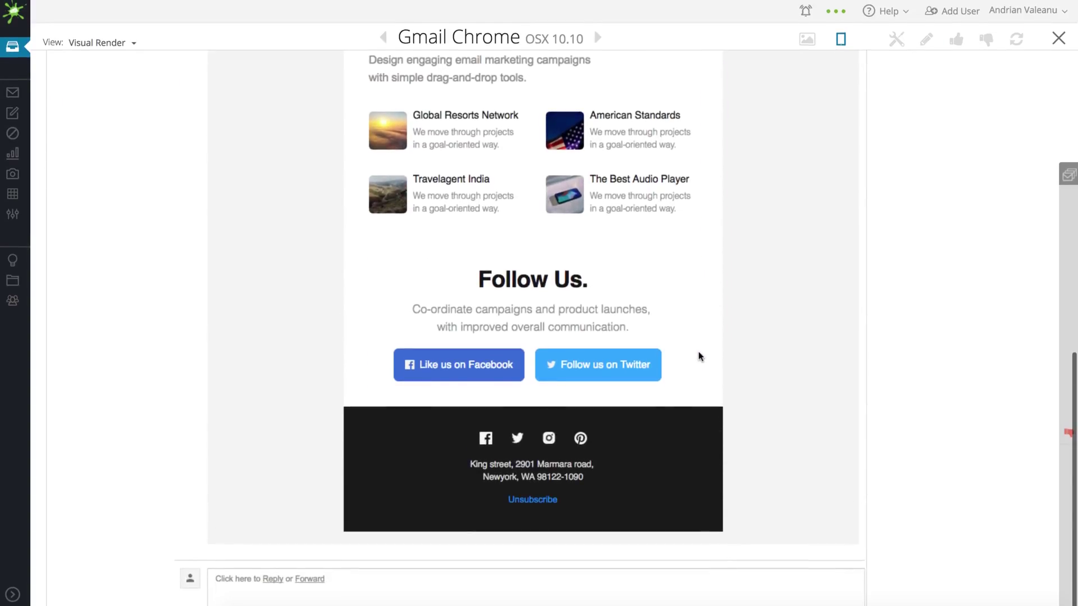
{"action": "scroll", "coordinate": [699, 356], "scroll_direction": "up", "scroll_amount": 4}
{"action": "scroll", "coordinate": [699, 357], "scroll_direction": "up", "scroll_amount": 5}
{"action": "scroll", "coordinate": [701, 357], "scroll_direction": "up", "scroll_amount": 4}
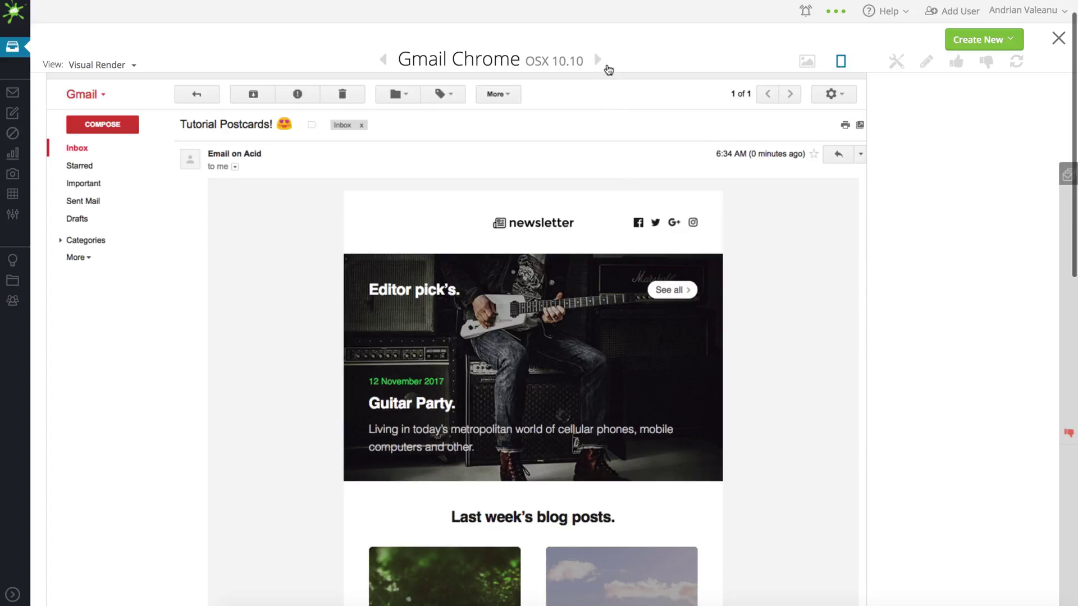
Scroll through the Gmail Chrome Windows 7 render of the newsletter
{"action": "left_click", "coordinate": [598, 59]}
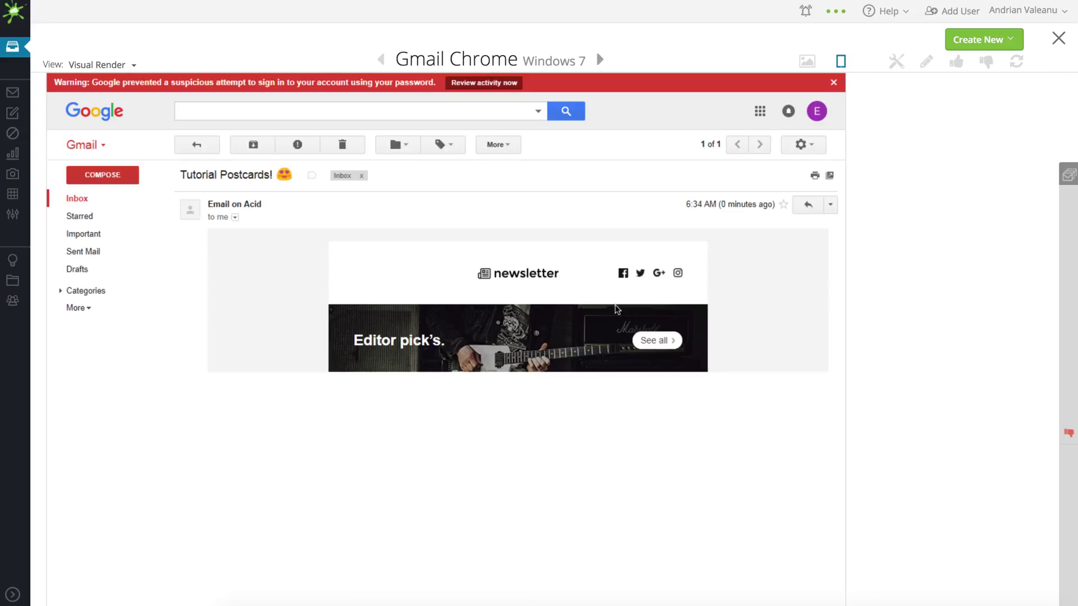
{"action": "scroll", "coordinate": [616, 309], "scroll_direction": "down", "scroll_amount": 1}
{"action": "scroll", "coordinate": [616, 309], "scroll_direction": "down", "scroll_amount": 3}
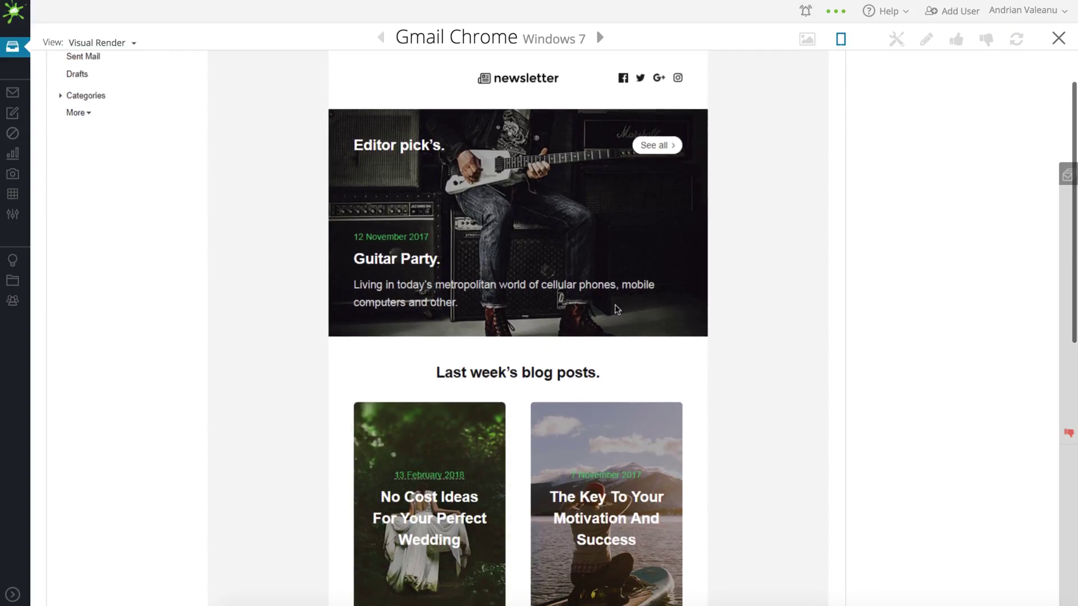
{"action": "scroll", "coordinate": [617, 309], "scroll_direction": "down", "scroll_amount": 4}
{"action": "scroll", "coordinate": [617, 309], "scroll_direction": "down", "scroll_amount": 1}
{"action": "scroll", "coordinate": [617, 309], "scroll_direction": "down", "scroll_amount": 2}
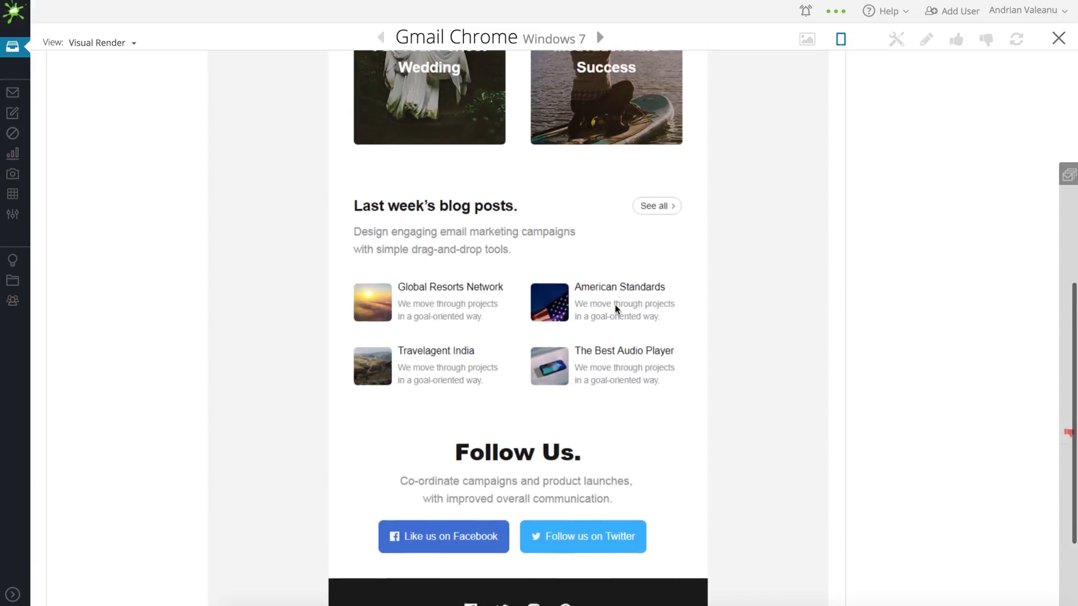
{"action": "scroll", "coordinate": [616, 309], "scroll_direction": "down", "scroll_amount": 3}
{"action": "scroll", "coordinate": [617, 309], "scroll_direction": "up", "scroll_amount": 2}
{"action": "scroll", "coordinate": [617, 309], "scroll_direction": "up", "scroll_amount": 5}
Scroll through the Gmail Firefox OSX 10.10 render of the newsletter
{"action": "key", "text": "Right"}
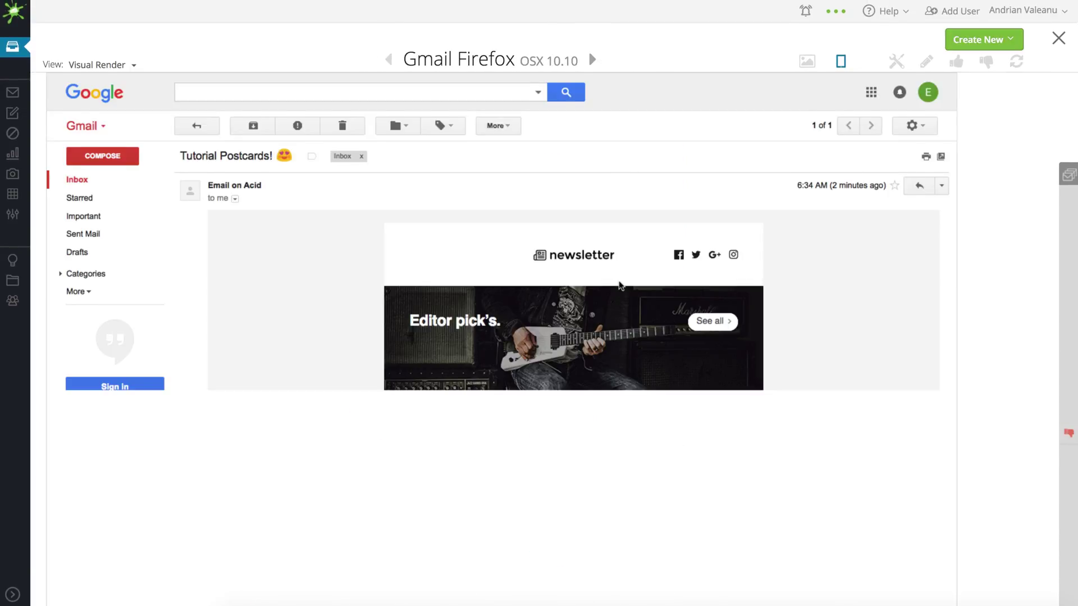
{"action": "scroll", "coordinate": [621, 285], "scroll_direction": "down", "scroll_amount": 1}
{"action": "scroll", "coordinate": [621, 285], "scroll_direction": "down", "scroll_amount": 2}
{"action": "scroll", "coordinate": [621, 285], "scroll_direction": "down", "scroll_amount": 3}
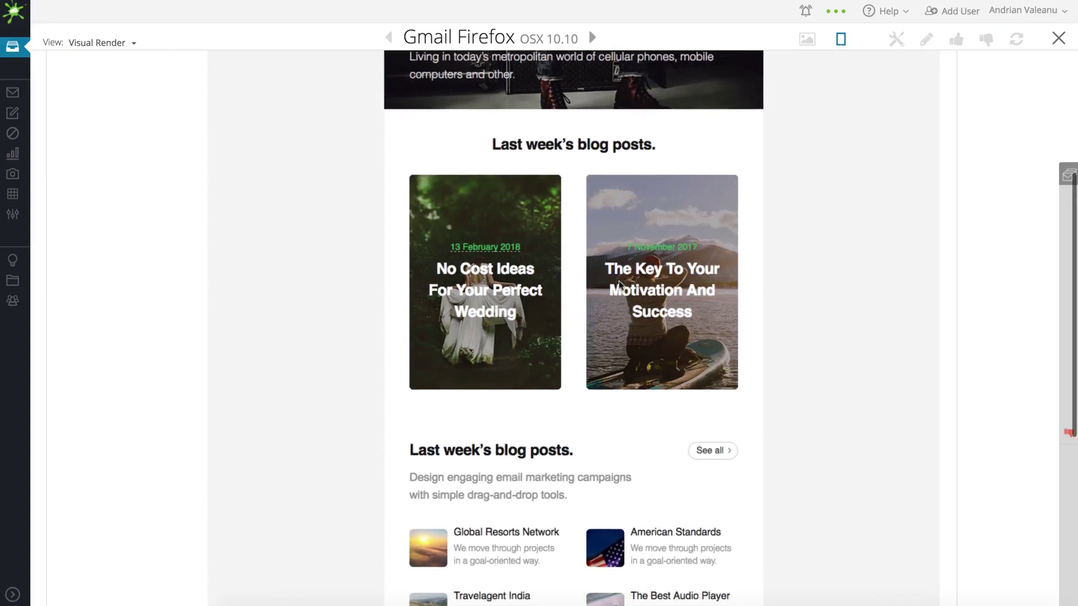
{"action": "scroll", "coordinate": [621, 285], "scroll_direction": "down", "scroll_amount": 2}
{"action": "scroll", "coordinate": [621, 285], "scroll_direction": "down", "scroll_amount": 2}
{"action": "scroll", "coordinate": [621, 286], "scroll_direction": "down", "scroll_amount": 2}
{"action": "scroll", "coordinate": [621, 285], "scroll_direction": "down", "scroll_amount": 1}
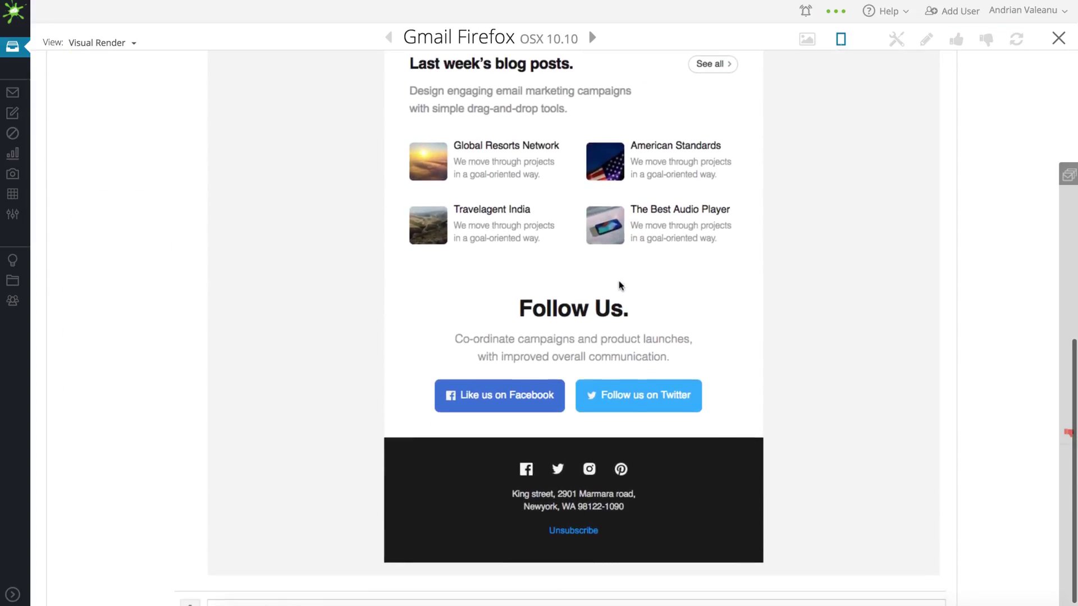
Scroll through the Gmail Firefox Windows 7 render of the newsletter
{"action": "left_click", "coordinate": [592, 38]}
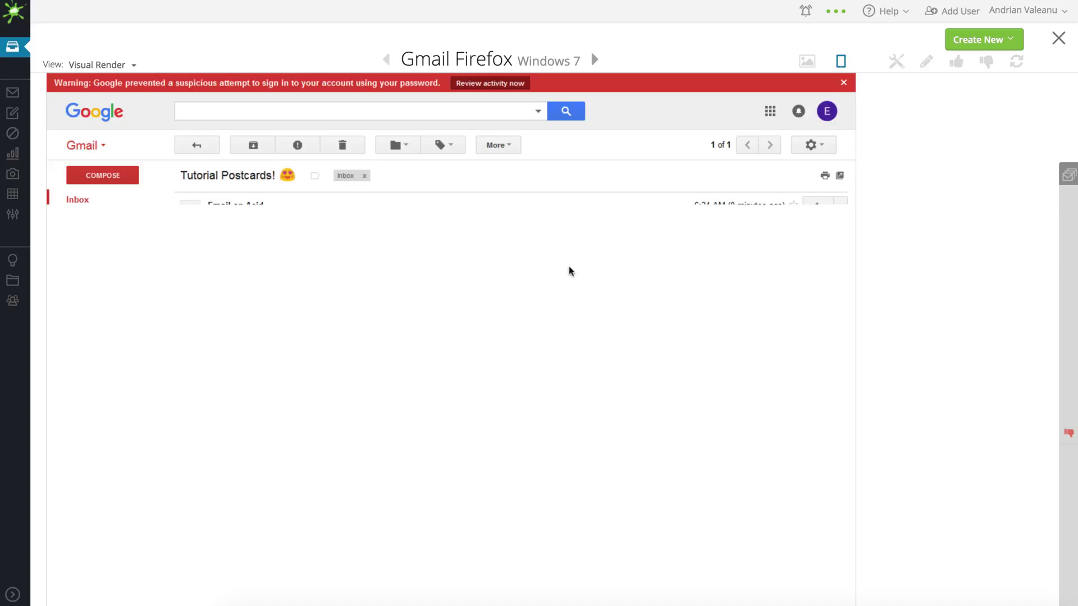
{"action": "scroll", "coordinate": [545, 291], "scroll_direction": "down", "scroll_amount": 2}
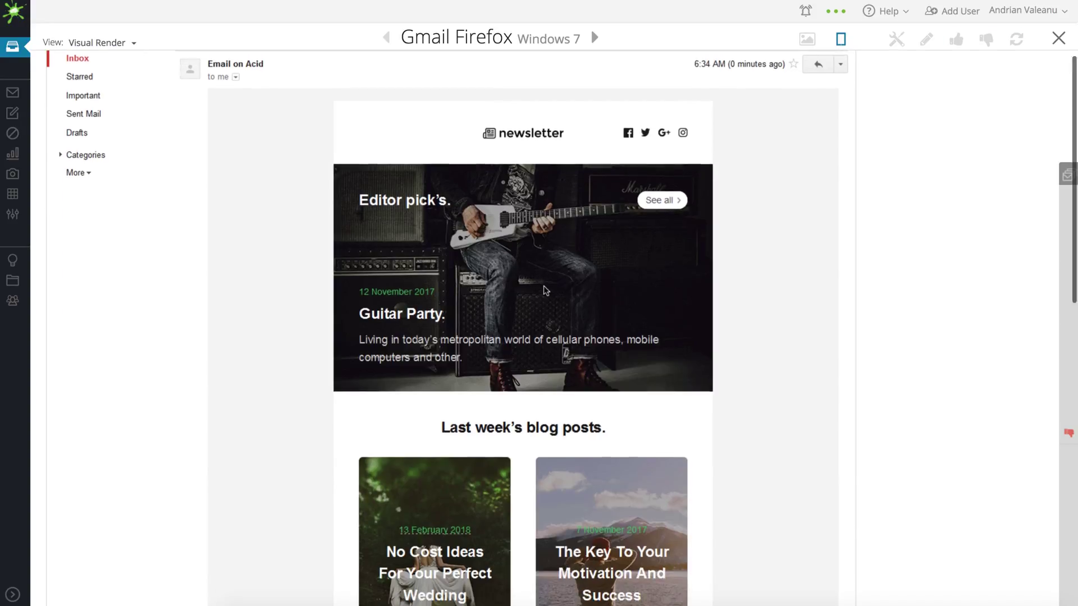
{"action": "scroll", "coordinate": [544, 290], "scroll_direction": "down", "scroll_amount": 4}
{"action": "scroll", "coordinate": [545, 291], "scroll_direction": "down", "scroll_amount": 3}
{"action": "scroll", "coordinate": [545, 290], "scroll_direction": "down", "scroll_amount": 3}
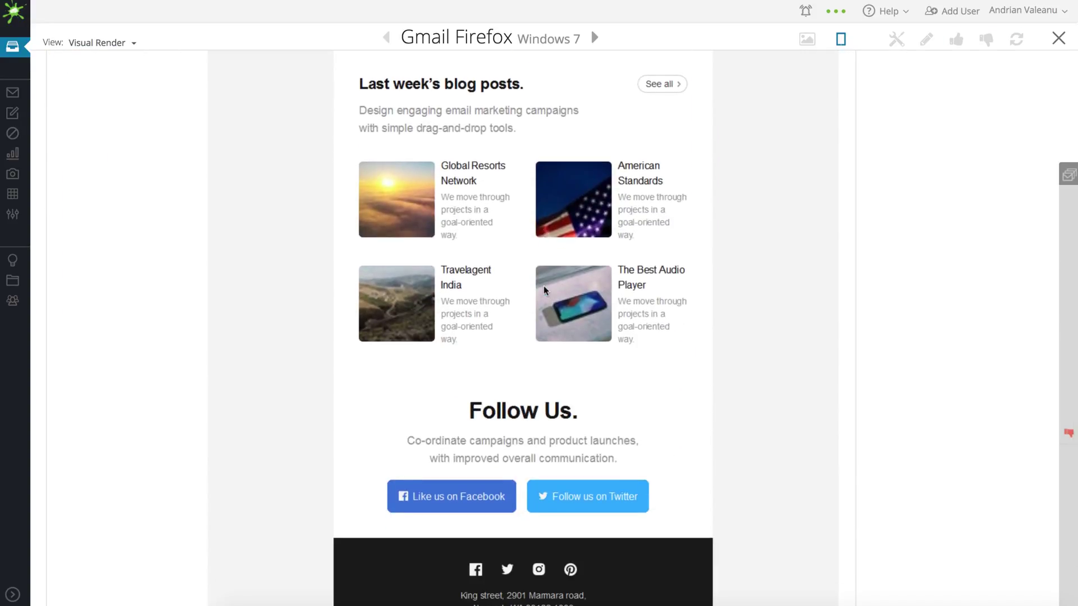
{"action": "scroll", "coordinate": [545, 291], "scroll_direction": "down", "scroll_amount": 2}
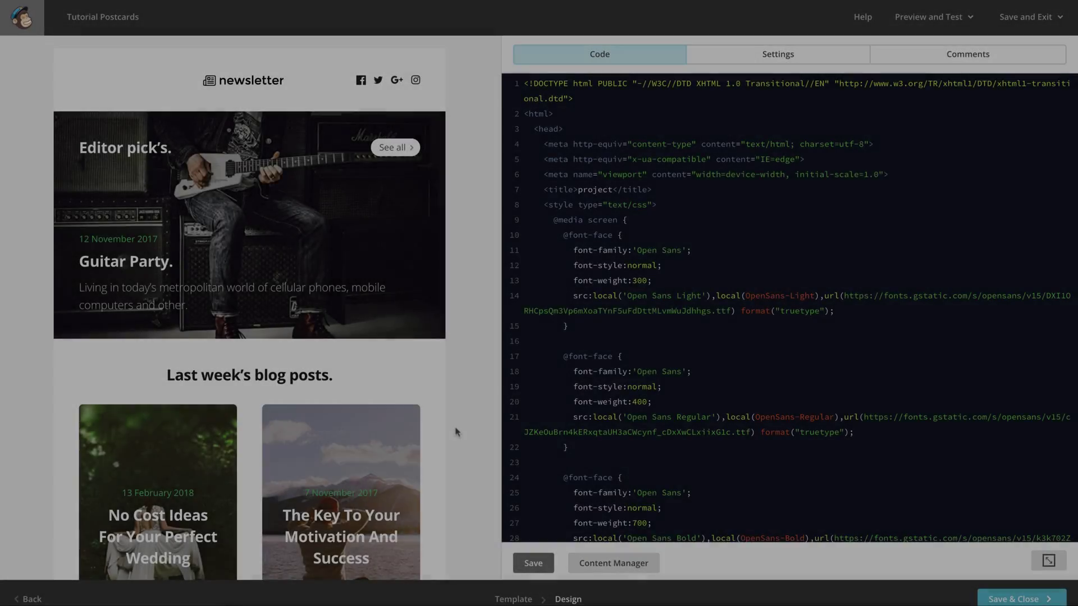